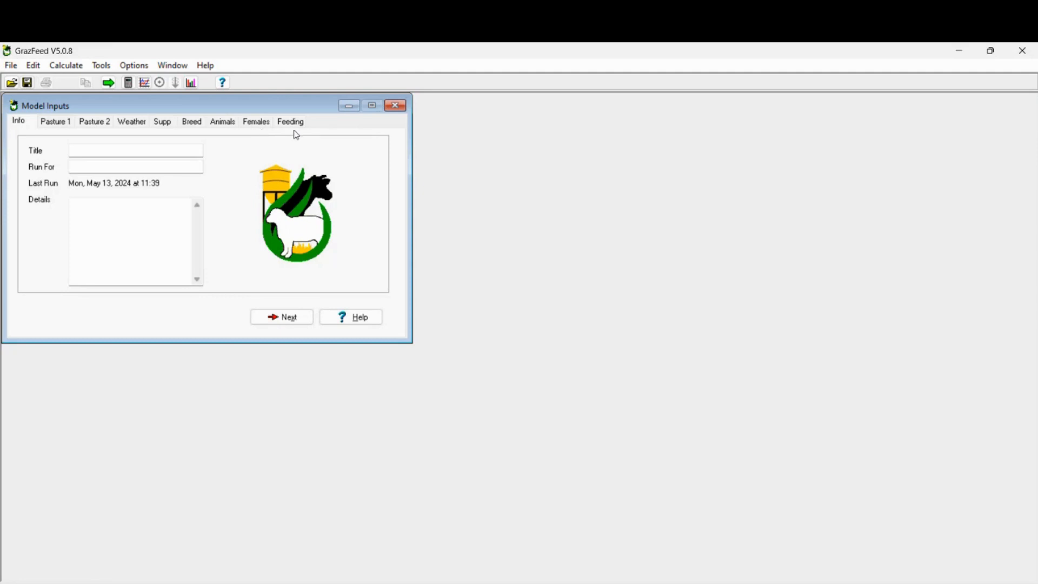
Set the weight of green herbage to 0.3 t DM/ha on the first pasture page.
left_click(54, 125)
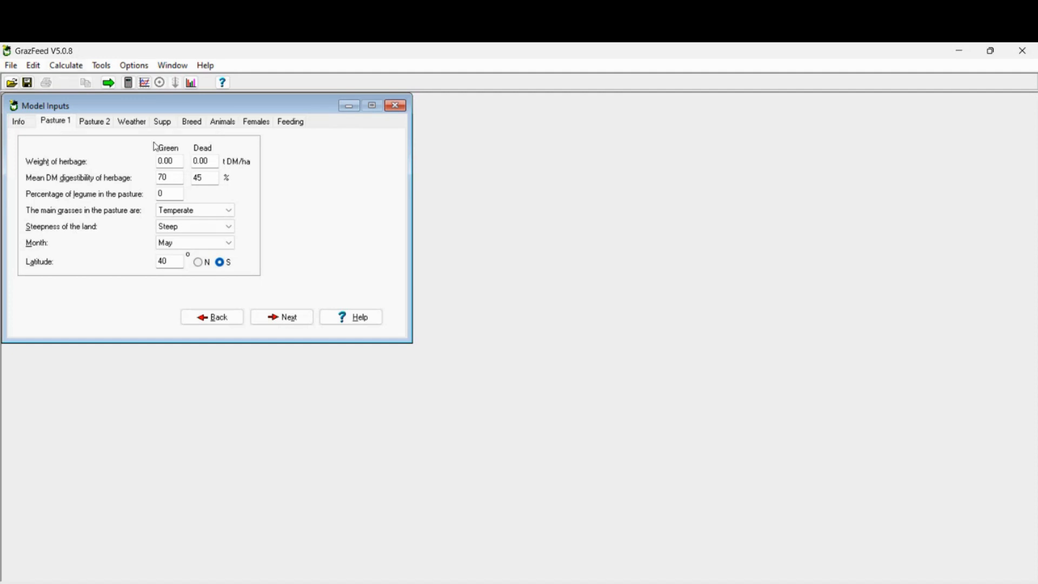
left_click(176, 161)
key("BackSpace")
key("BackSpace")
key("BackSpace")
key("BackSpace")
type(".3")
Set the weight of dead herbage to 0.5 t DM/ha, correcting the entry until it is accepted.
left_click(214, 161)
key("BackSpace")
key("BackSpace")
type("5")
left_click(230, 230)
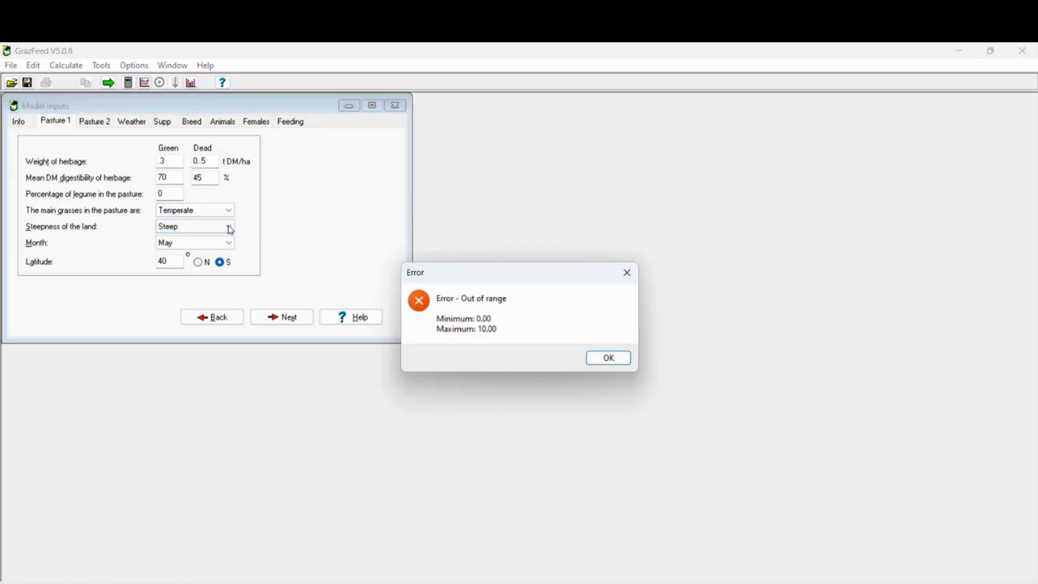
left_click(619, 360)
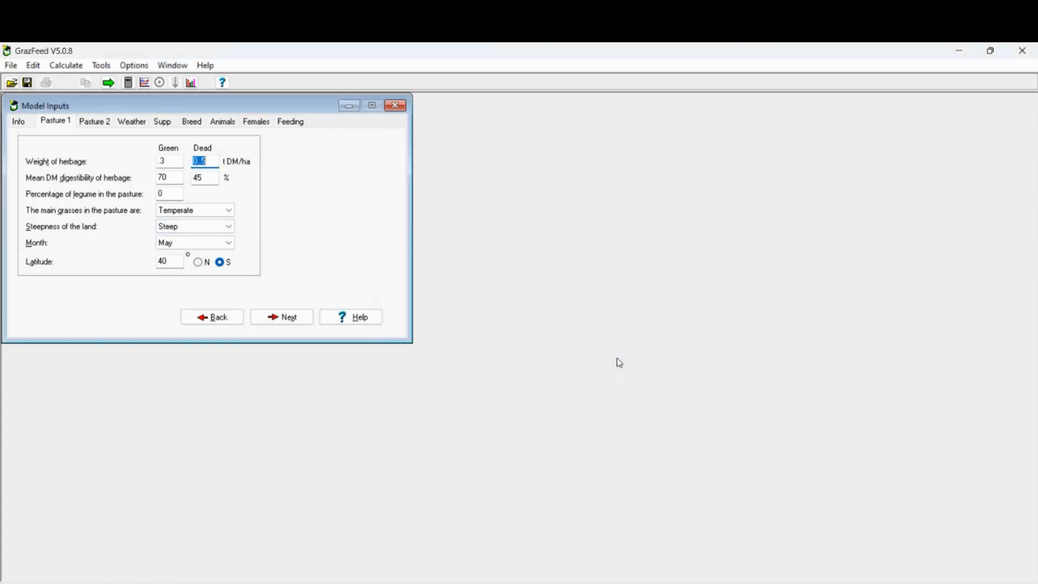
left_click(229, 228)
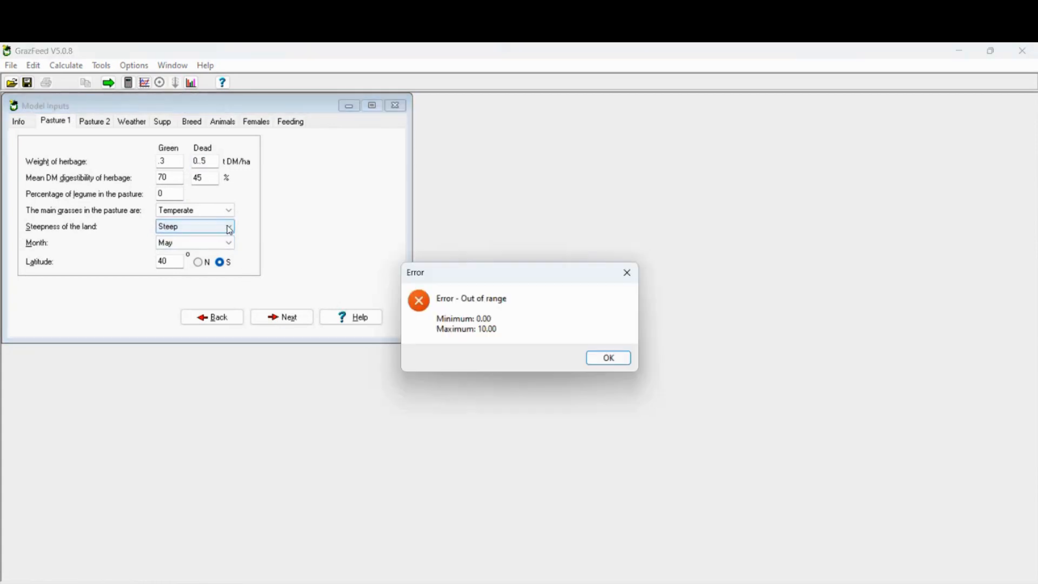
left_click(600, 359)
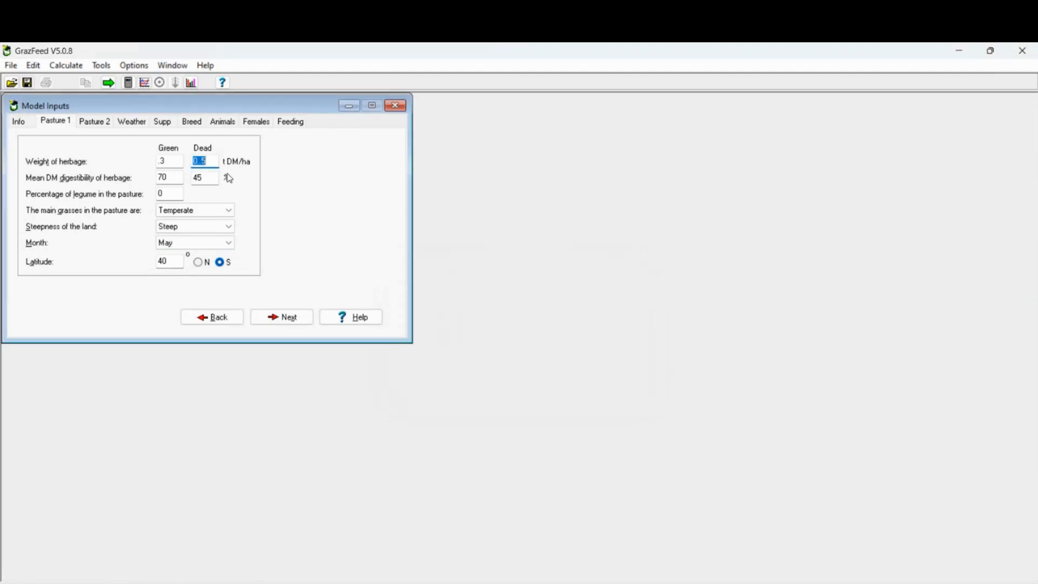
left_click(210, 161)
key("BackSpace")
type("5")
Look over the options for the steepness of the land and continue to the second pasture page.
left_click(231, 227)
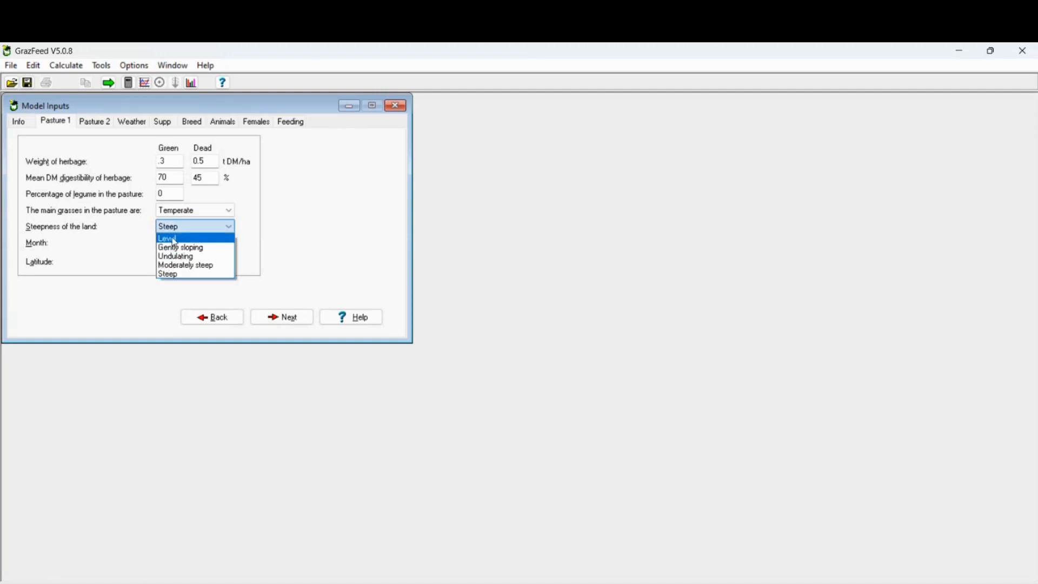
left_click(295, 324)
left_click(294, 324)
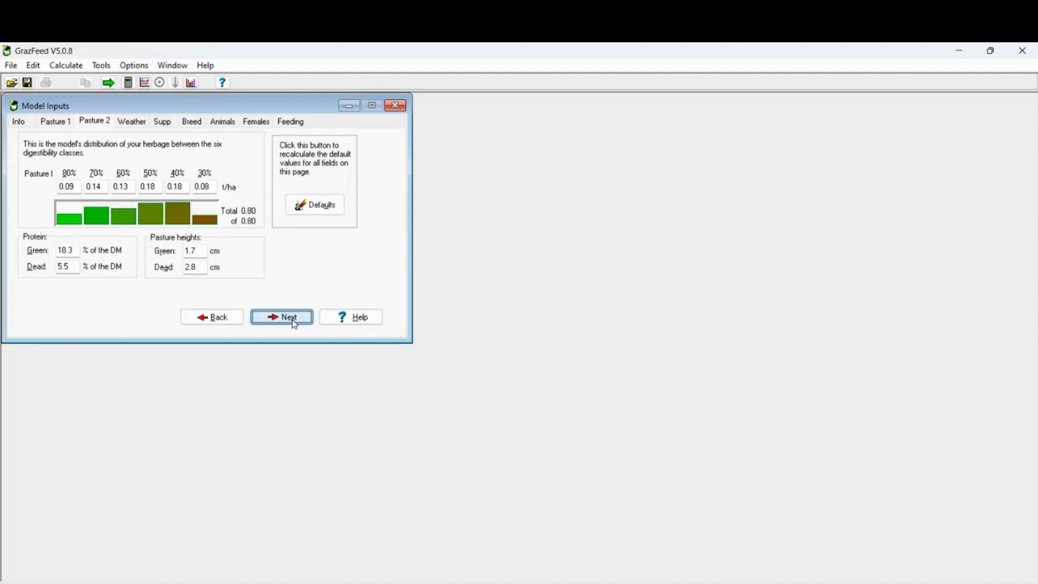
Set the green pasture height to 0.3 cm.
left_click(200, 251)
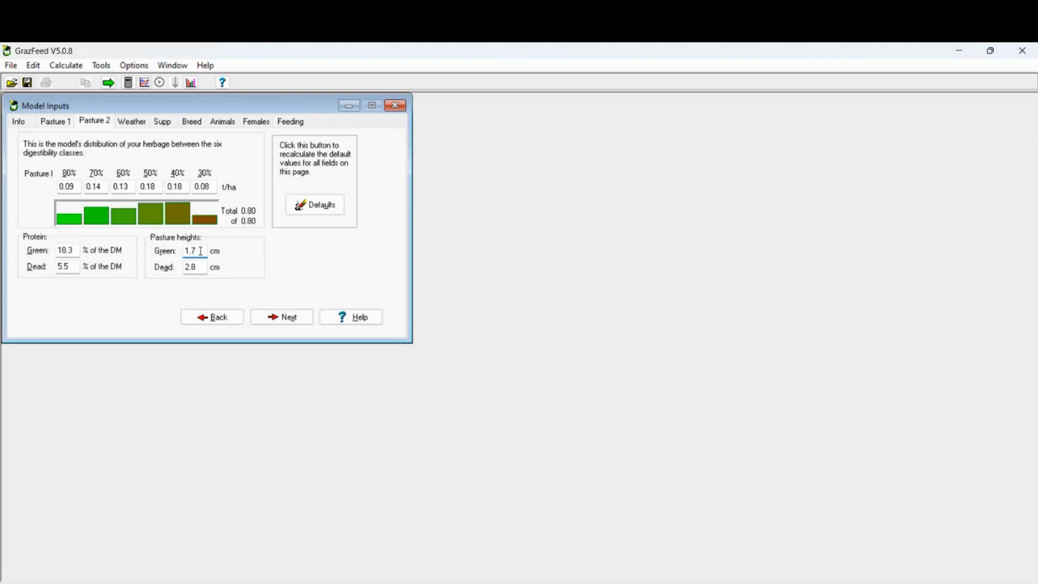
key("BackSpace")
key("BackSpace")
key("BackSpace")
type(".3")
Include weather effects to view their temperature, wind and rainfall inputs, and exclude them again.
left_click(281, 318)
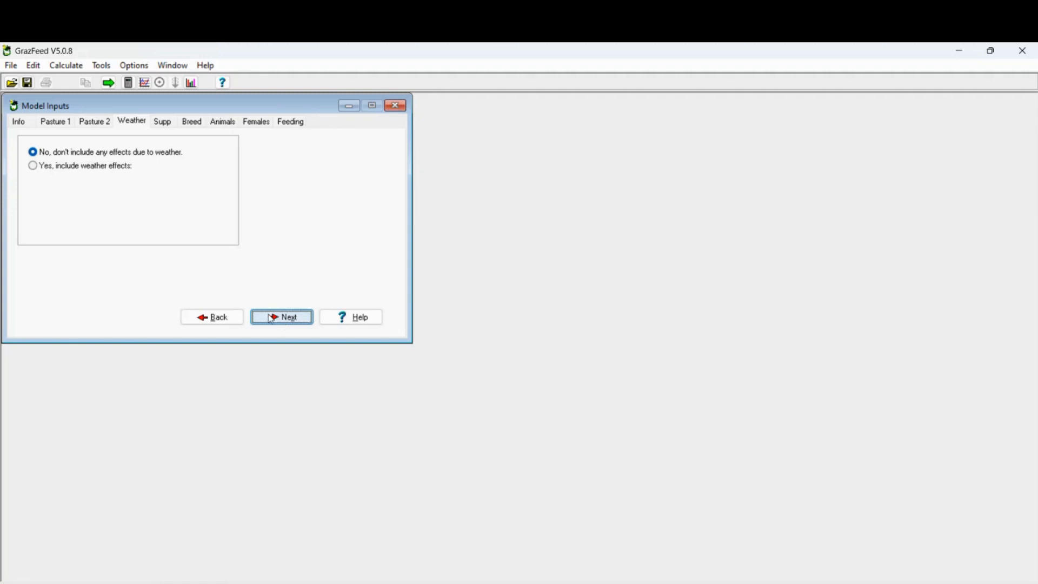
left_click(33, 166)
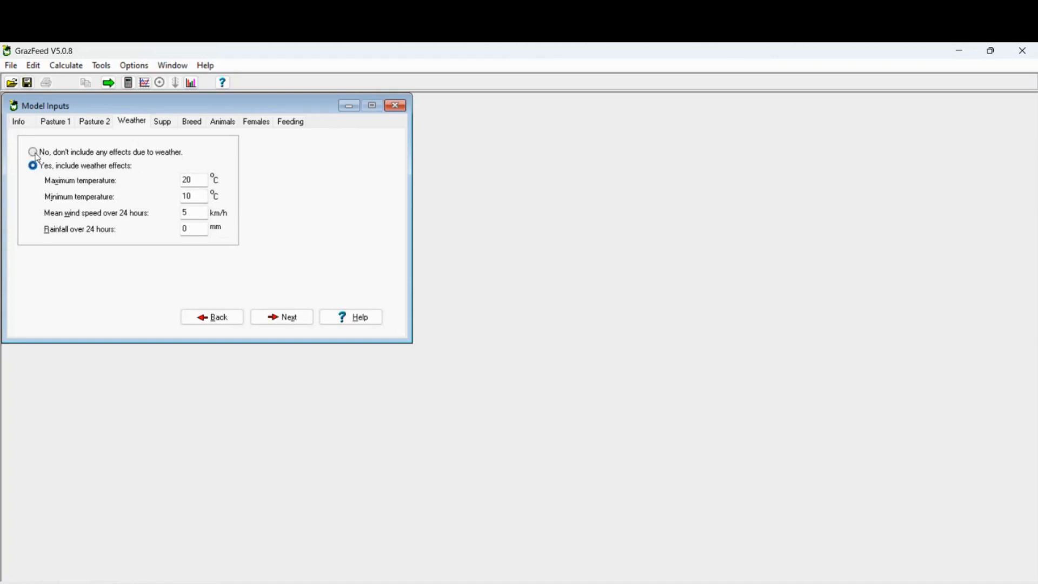
left_click(33, 153)
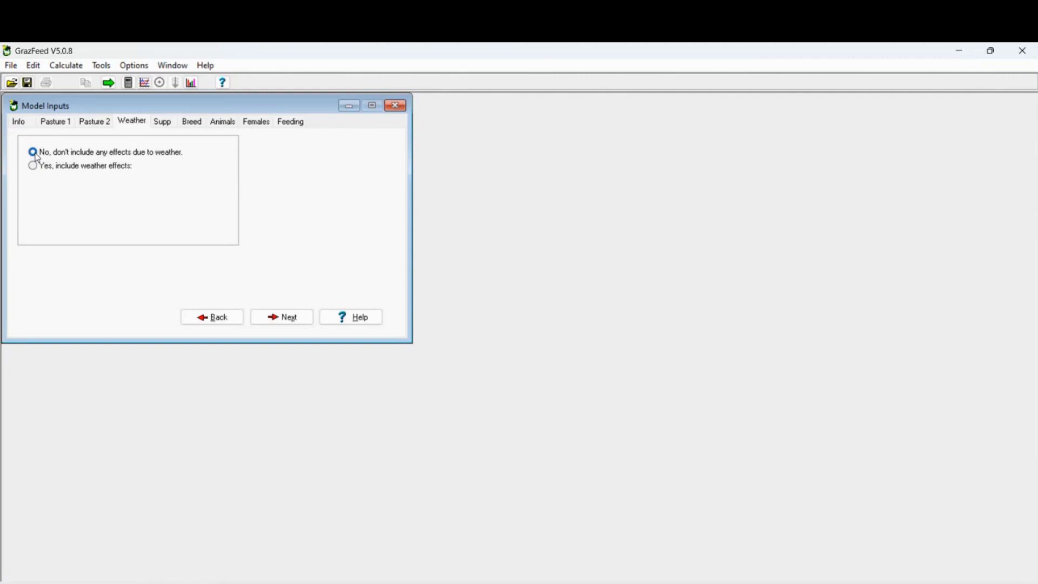
Choose whole barley as the concentrate supplement and set its share of the mix to 85%.
left_click(163, 126)
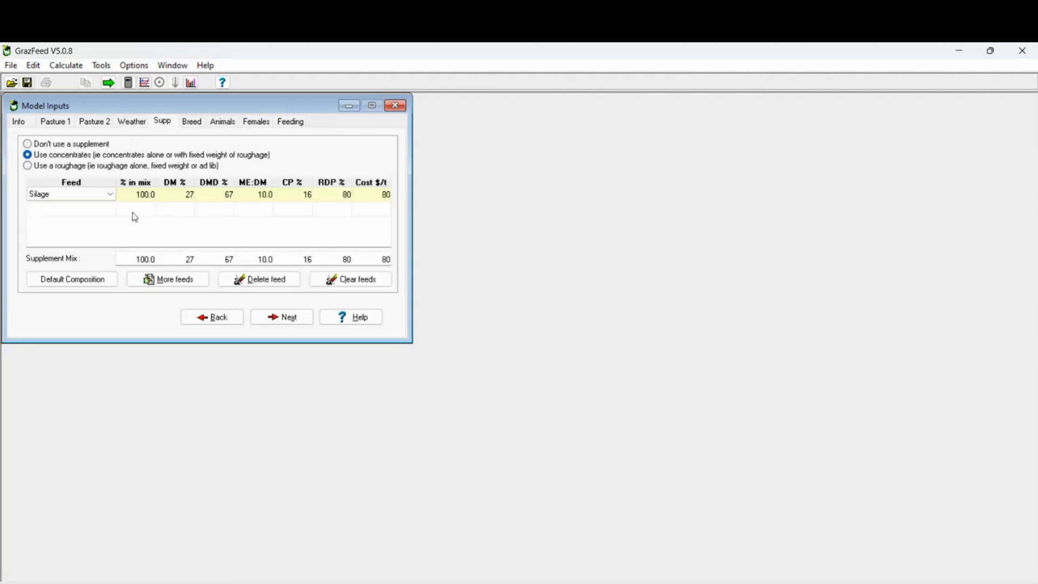
left_click(109, 196)
left_click(110, 195)
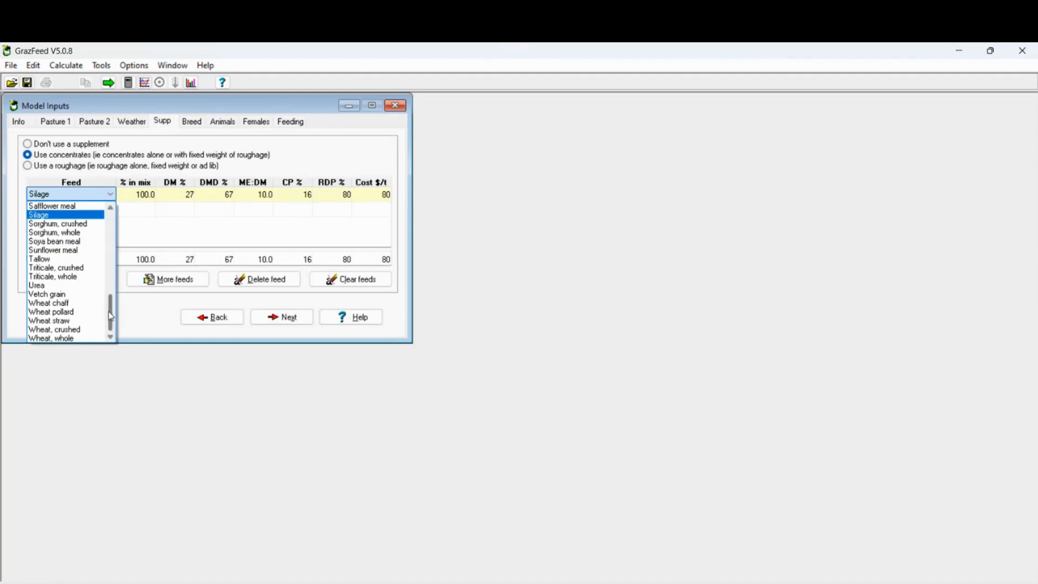
left_click_drag(111, 317, 110, 233)
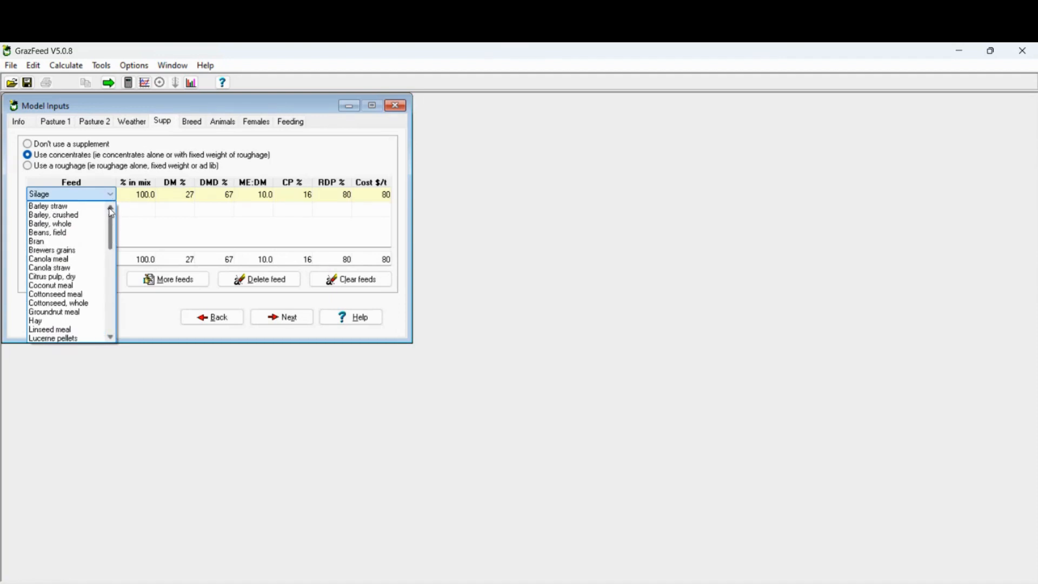
left_click(63, 224)
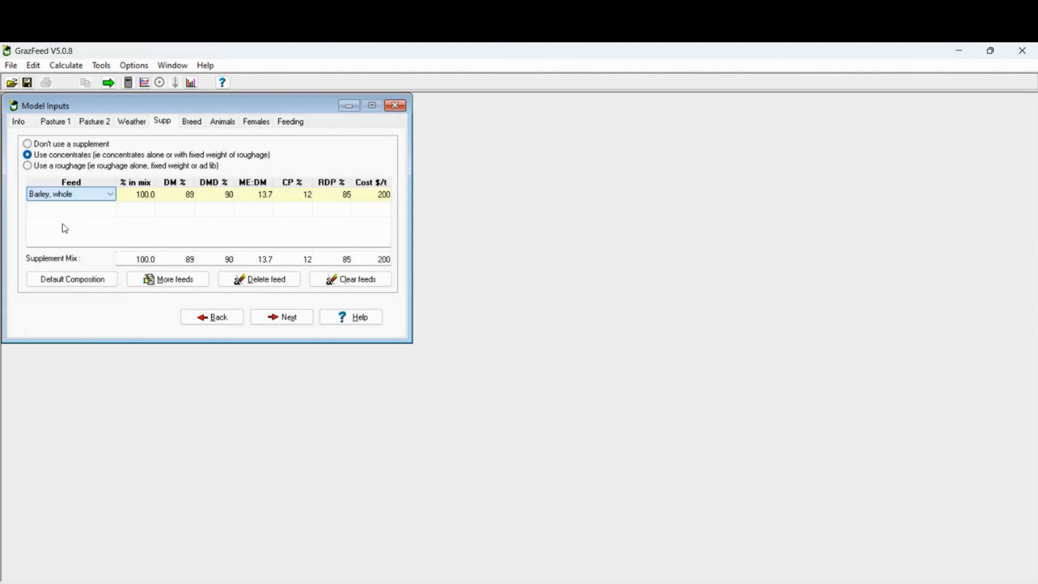
left_click(141, 195)
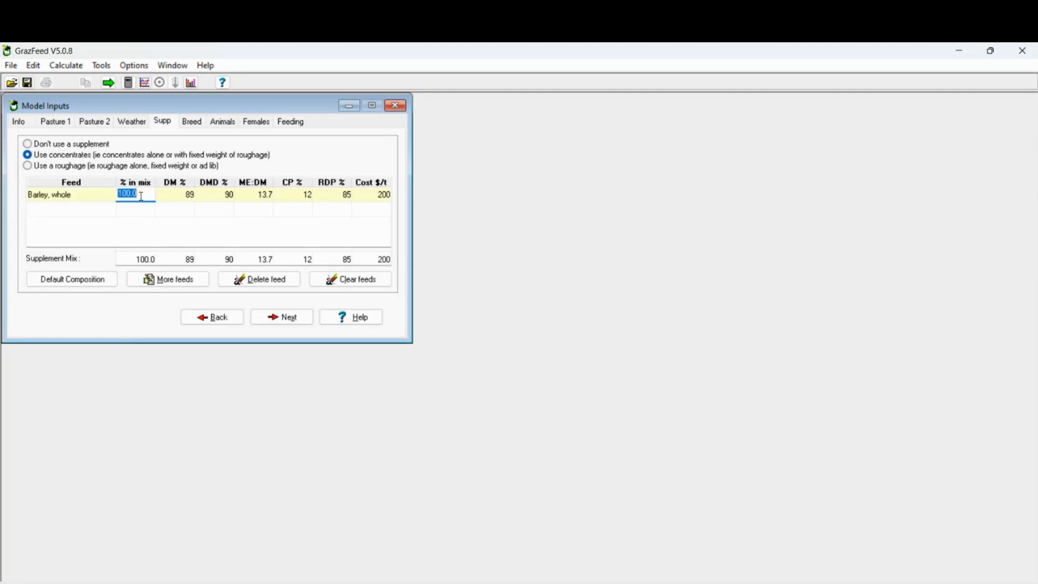
type("8")
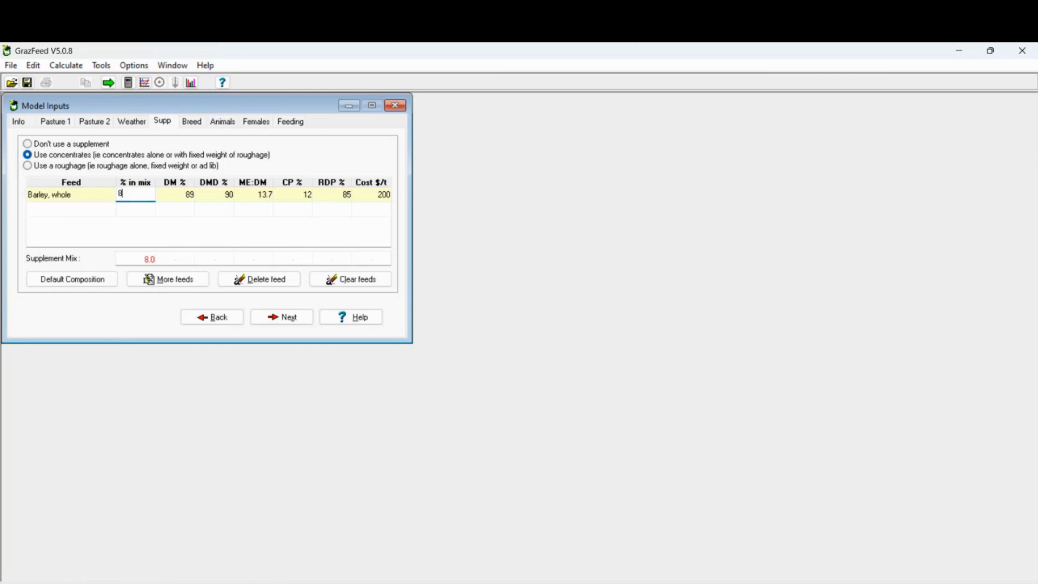
type("5")
Add lupins as a second supplement feed at 15% of the mix.
left_click(98, 215)
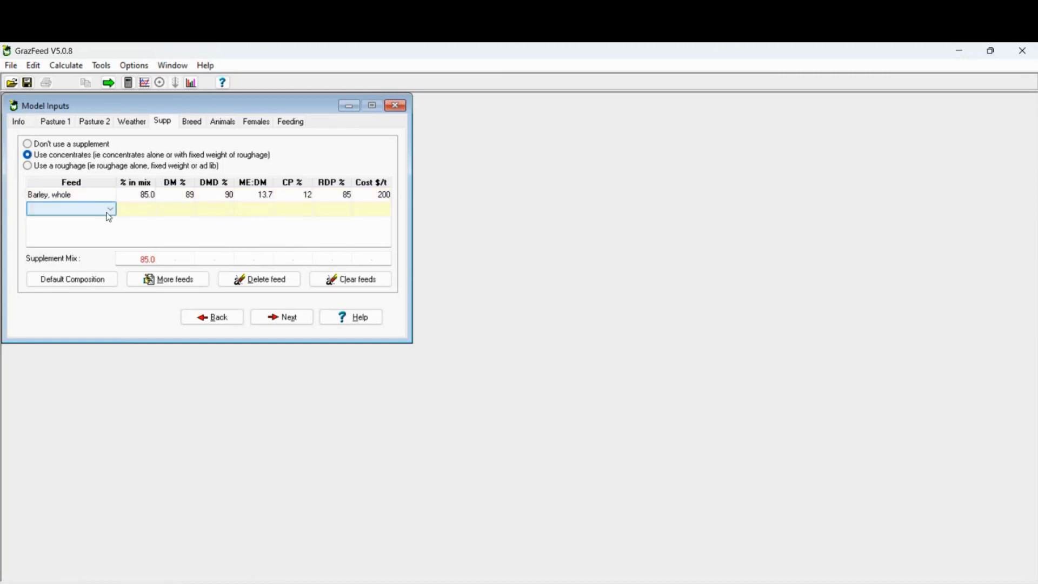
left_click(111, 210)
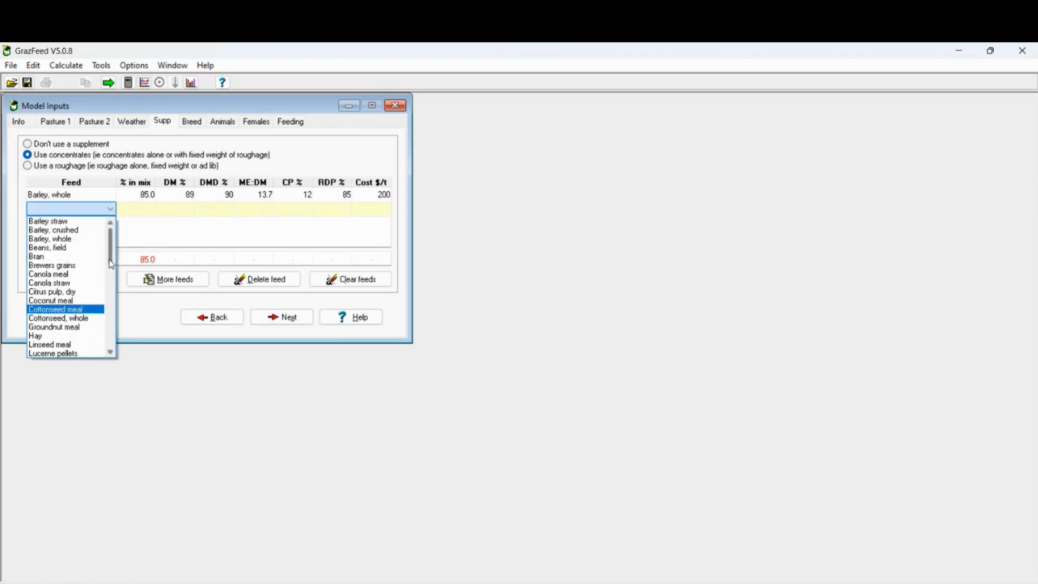
left_click_drag(112, 264, 112, 281)
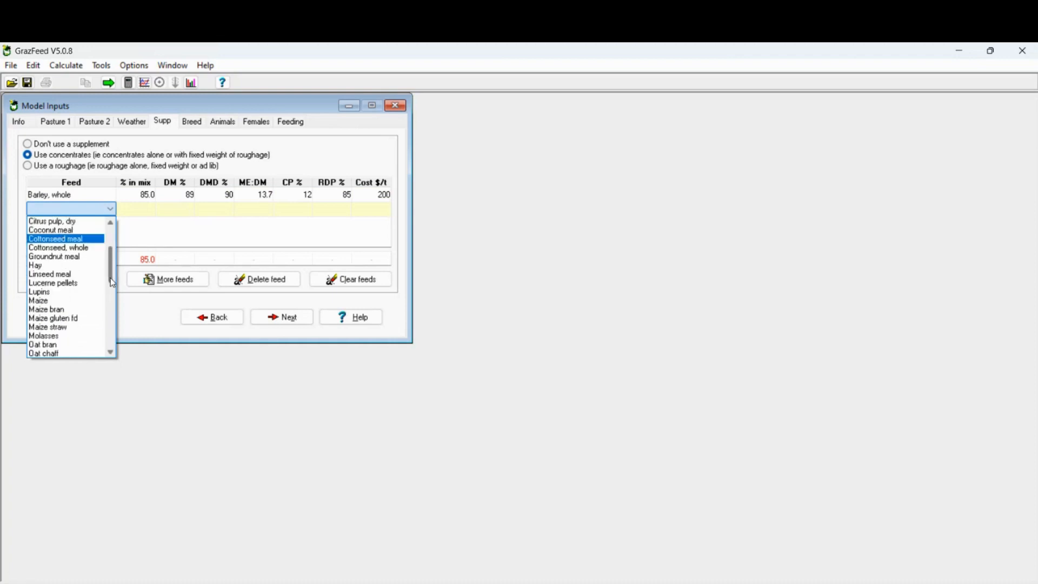
left_click(43, 291)
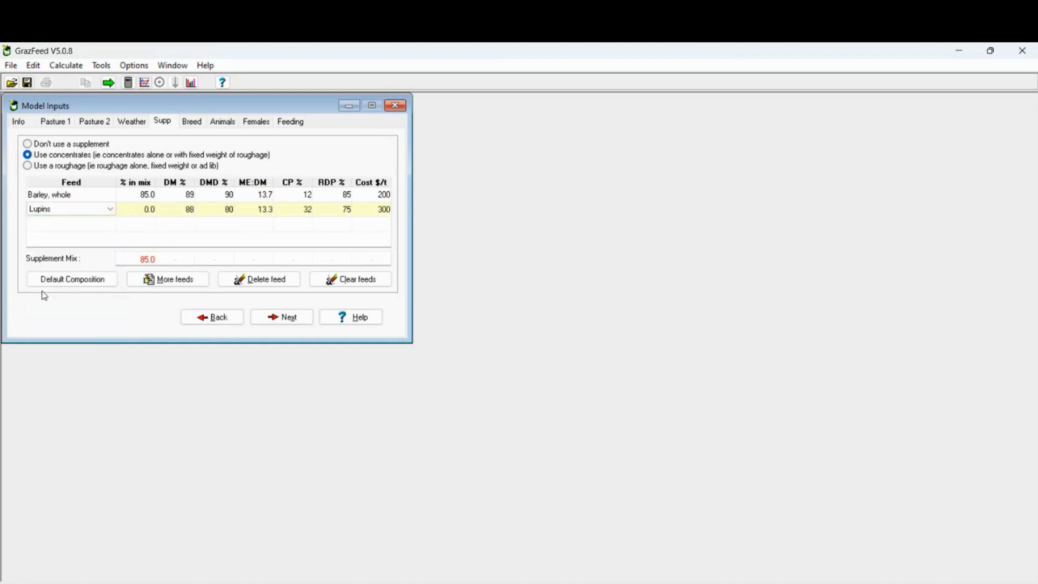
left_click(146, 209)
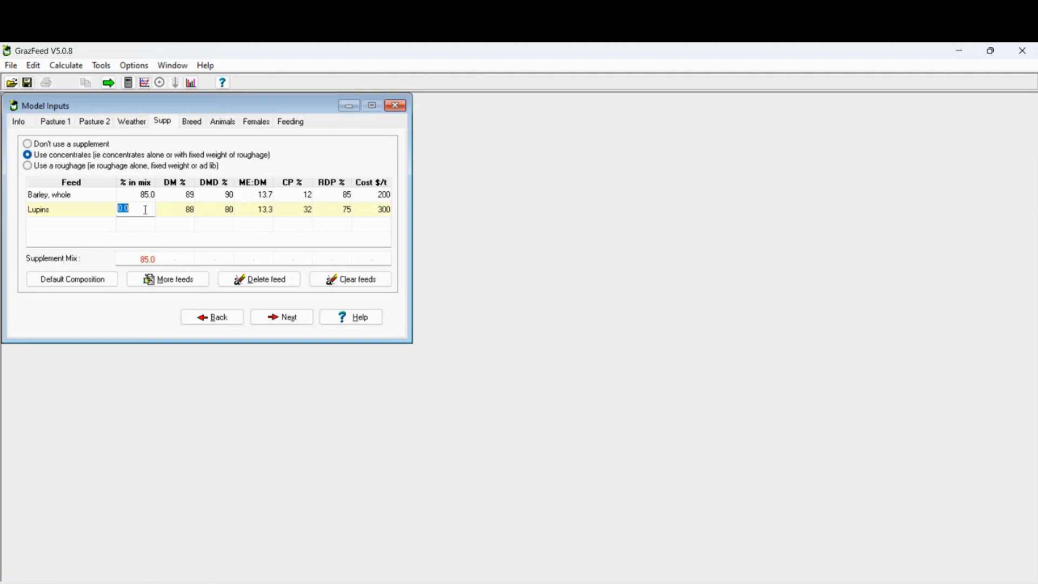
type("15")
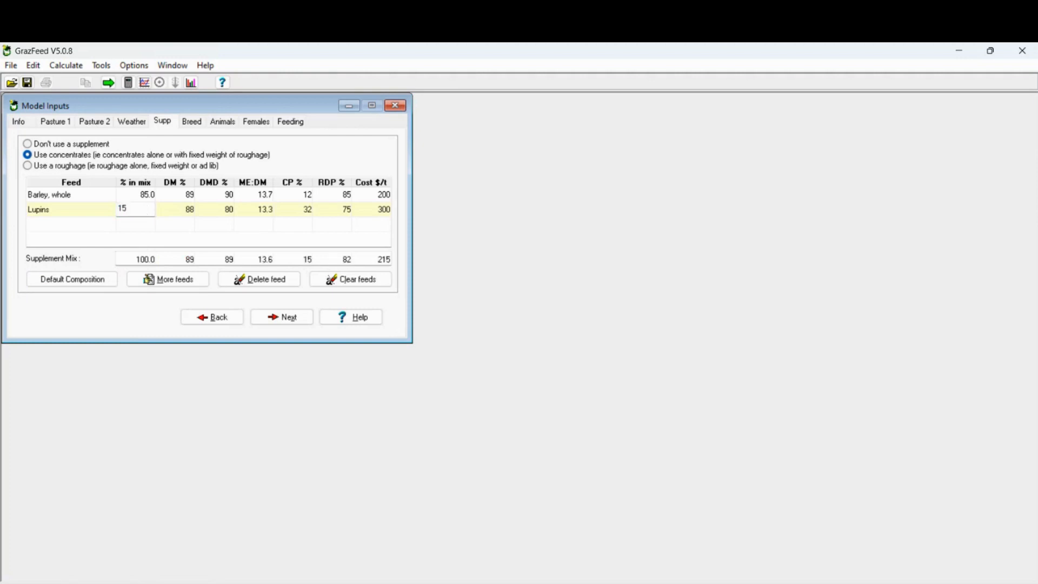
left_click(145, 229)
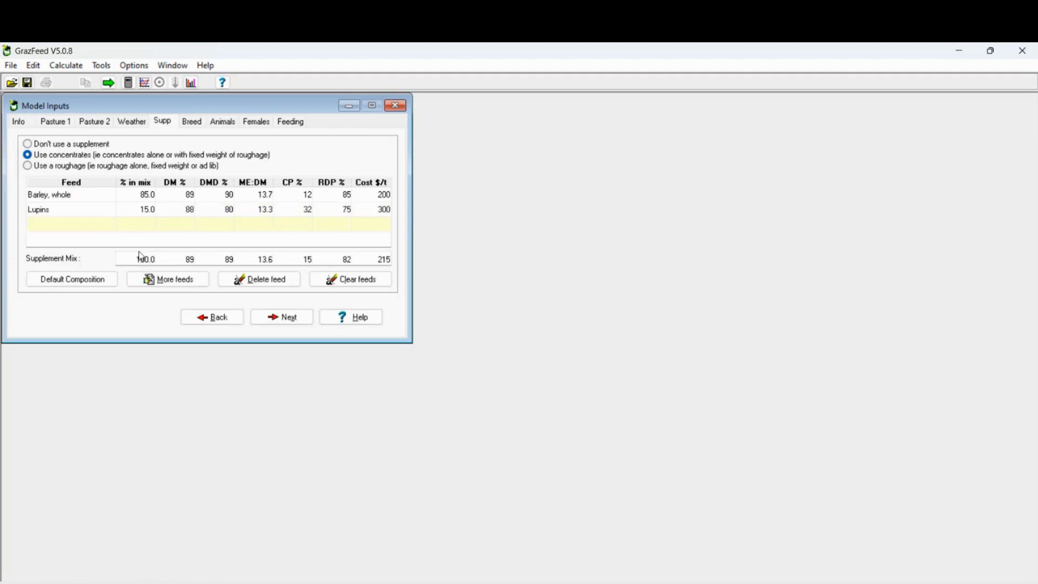
Change the supplement mix to 100% whole barley and 0% lupins.
left_click(149, 200)
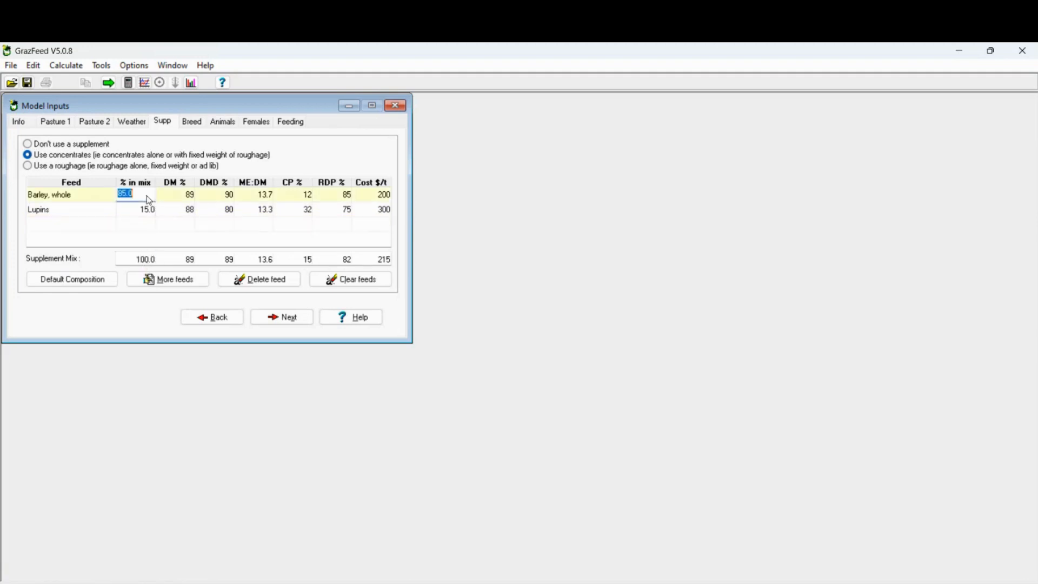
type("1")
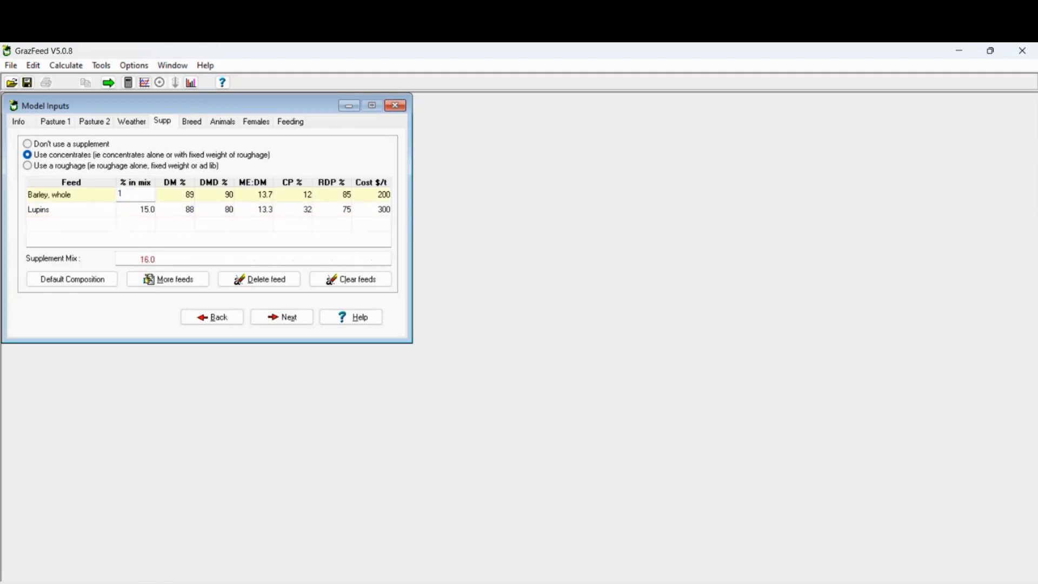
type("00")
key("Tab")
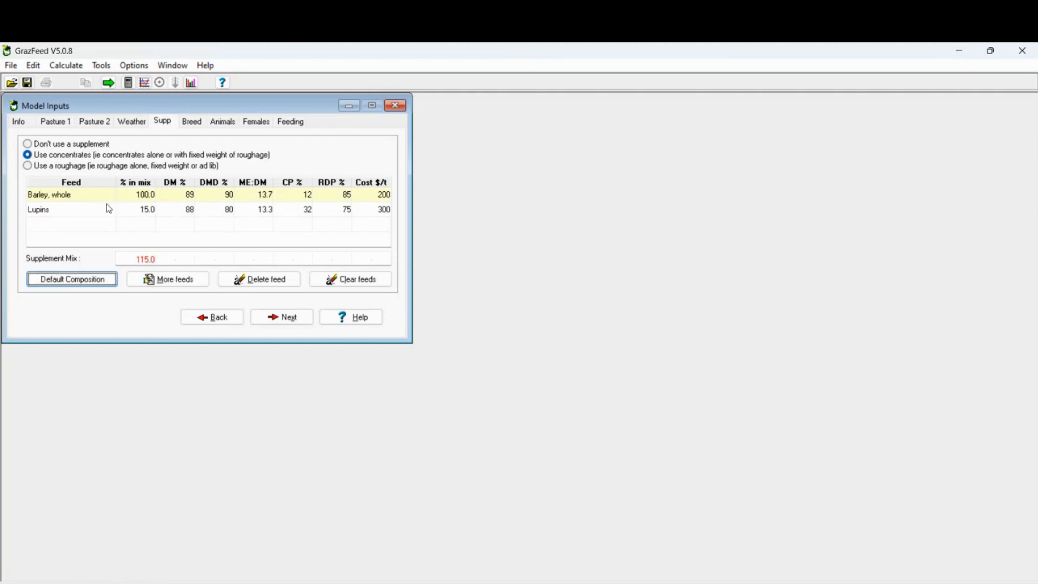
left_click(147, 211)
type("0")
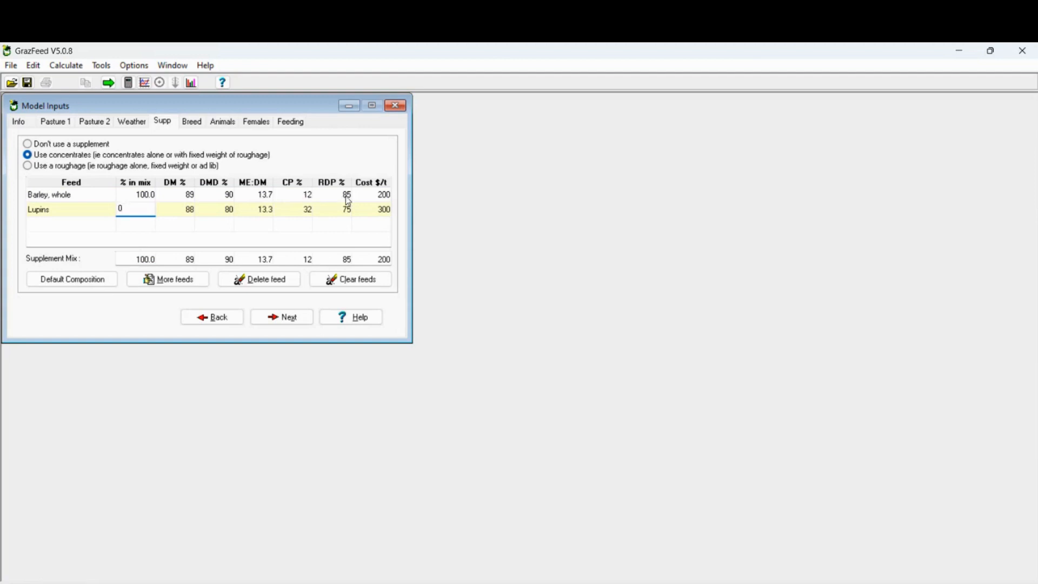
Set whole barley's ME:DM to 13 and its cost to $500/t, accepting the ingredient changes without making them permanent.
left_click(266, 194)
type("1")
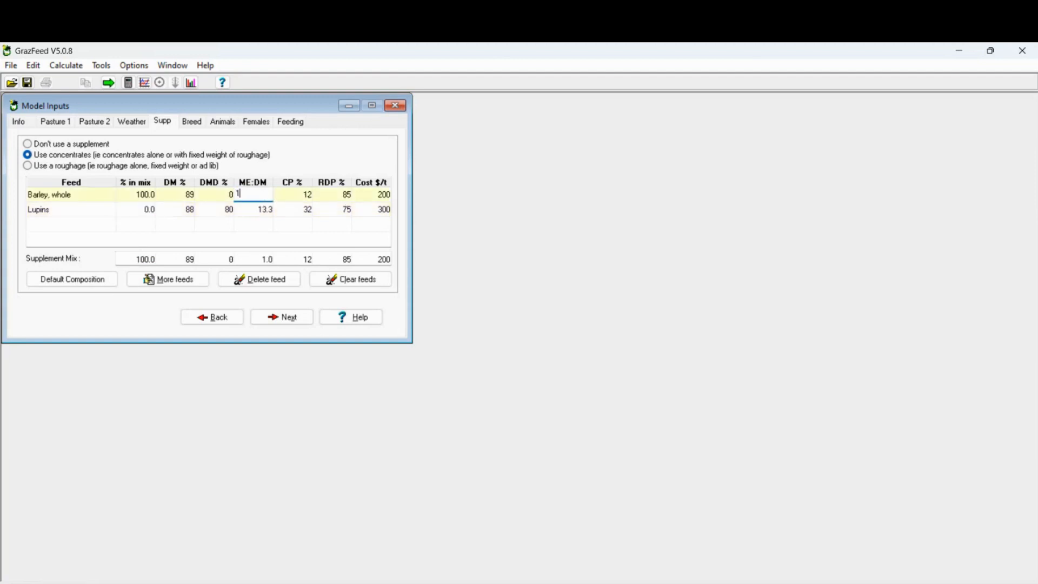
type("3")
left_click(386, 195)
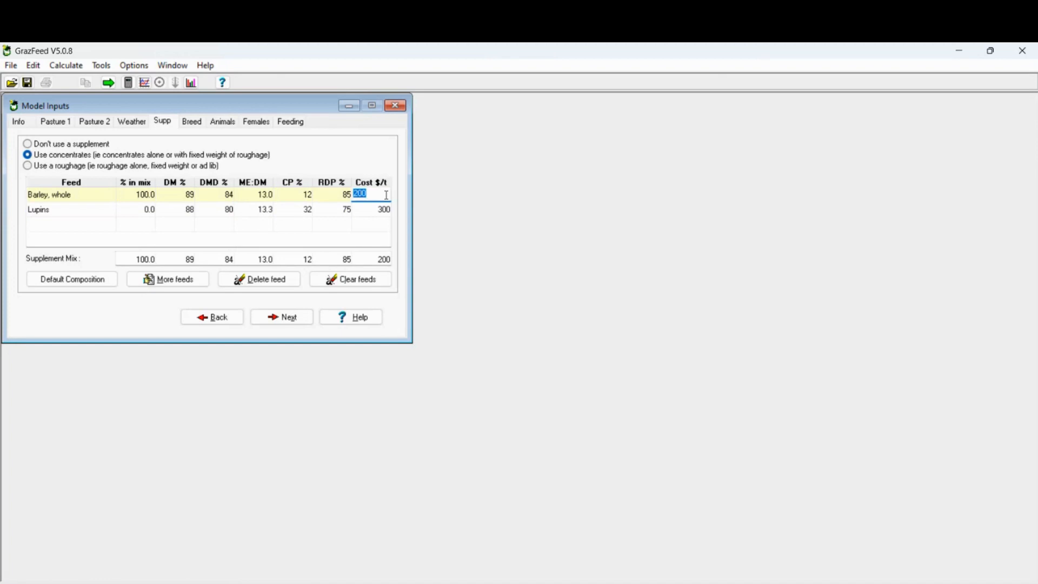
type("500")
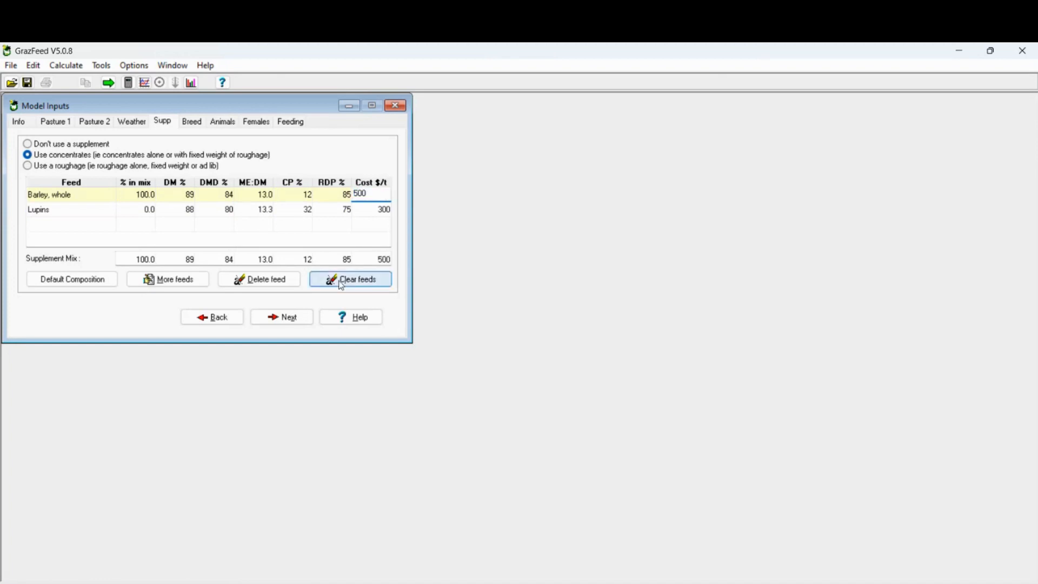
left_click(300, 321)
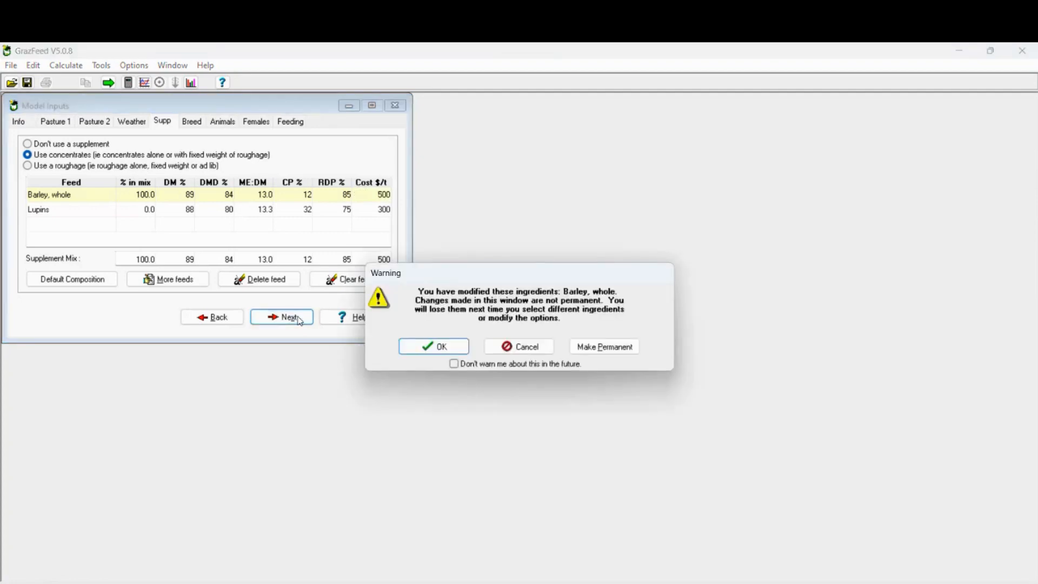
left_click(452, 347)
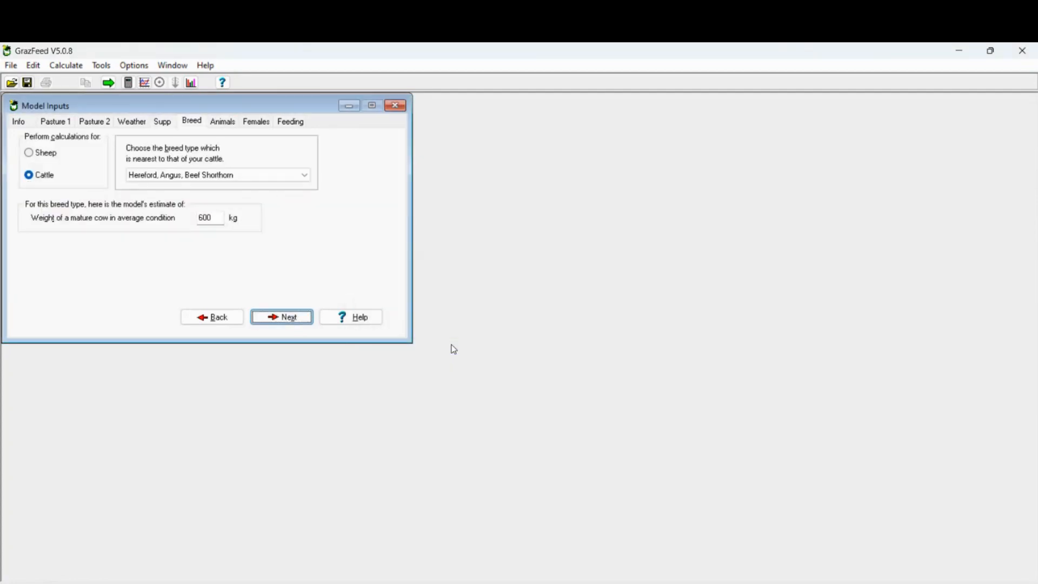
Perform the calculations for sheep and choose Medium Merino, Polwarth as the breed type.
left_click(29, 153)
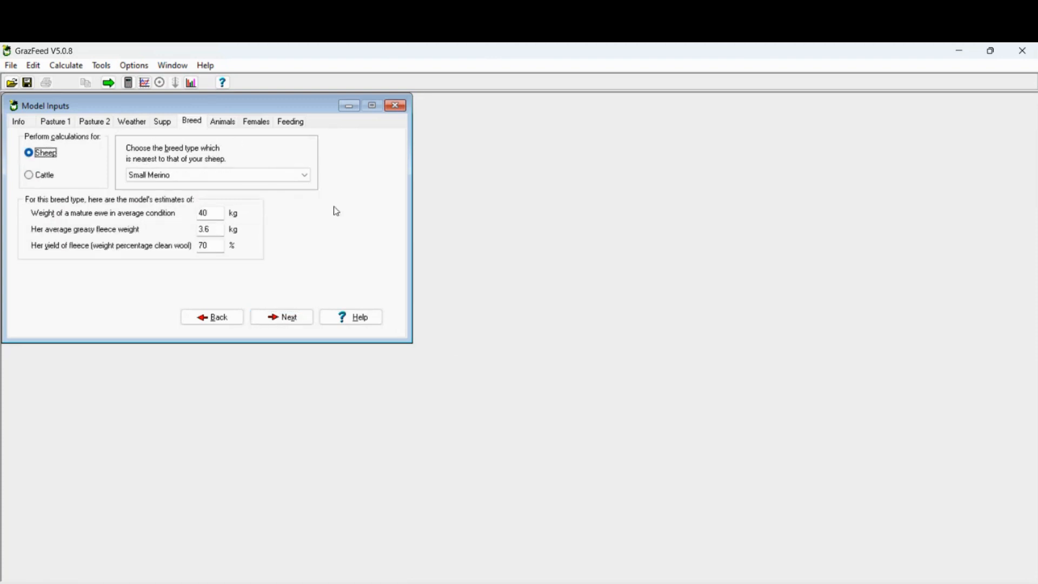
left_click(303, 175)
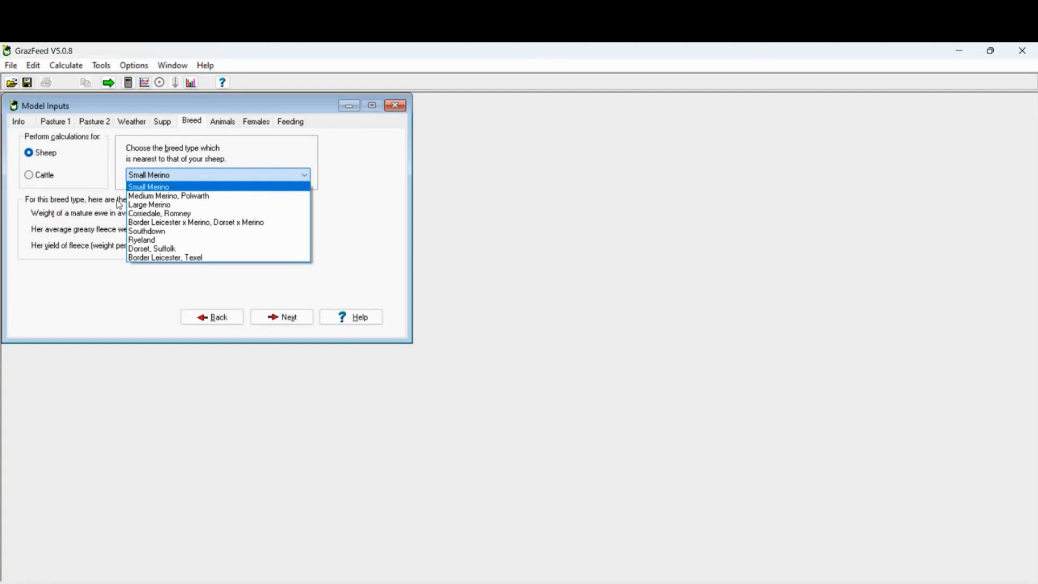
left_click(139, 196)
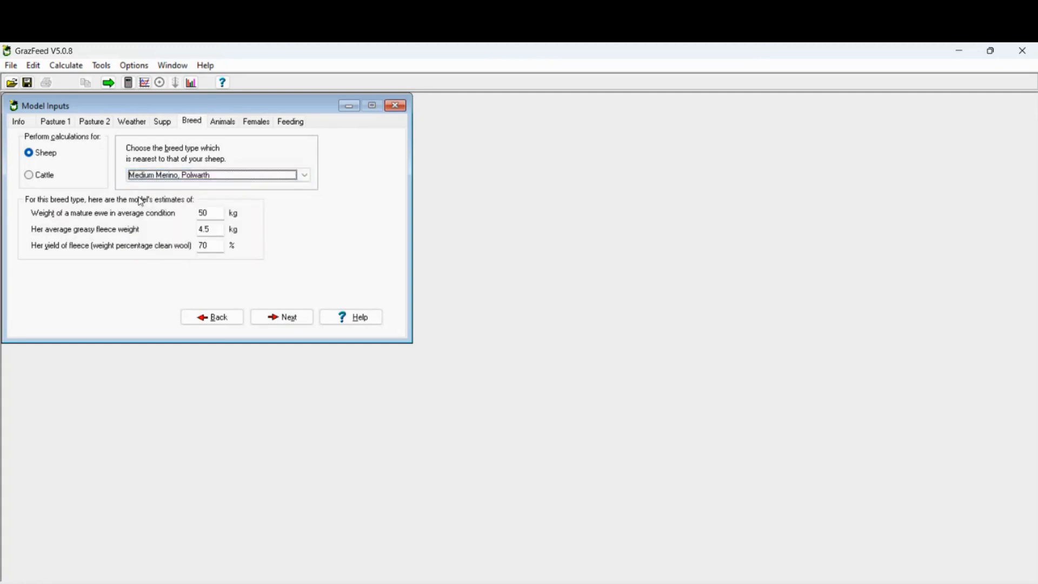
Set the weight of a mature ewe in average condition to 55 kg and proceed to the animal details.
left_click(214, 213)
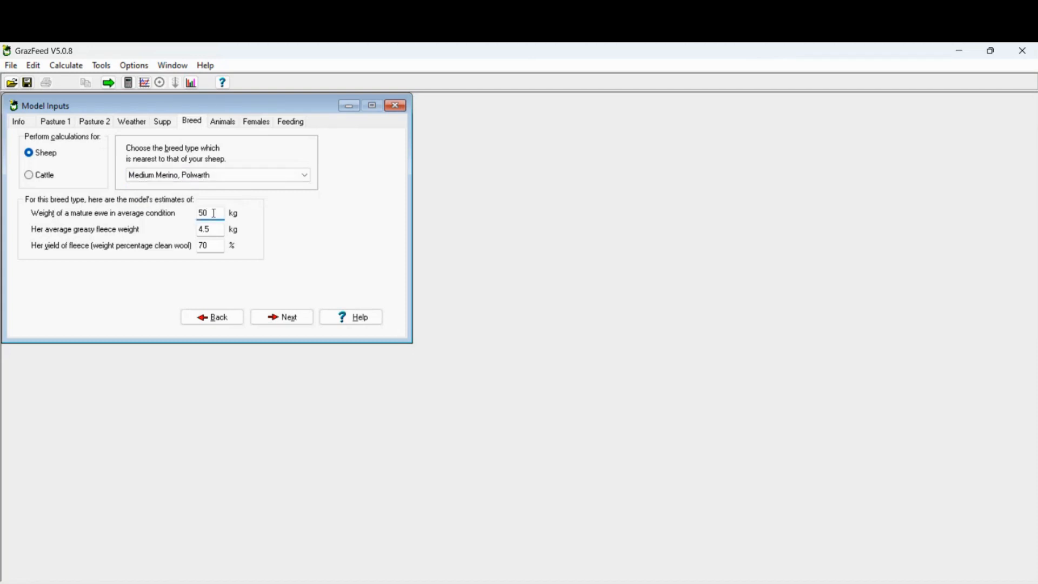
key("BackSpace")
key("BackSpace")
type("55")
left_click(288, 318)
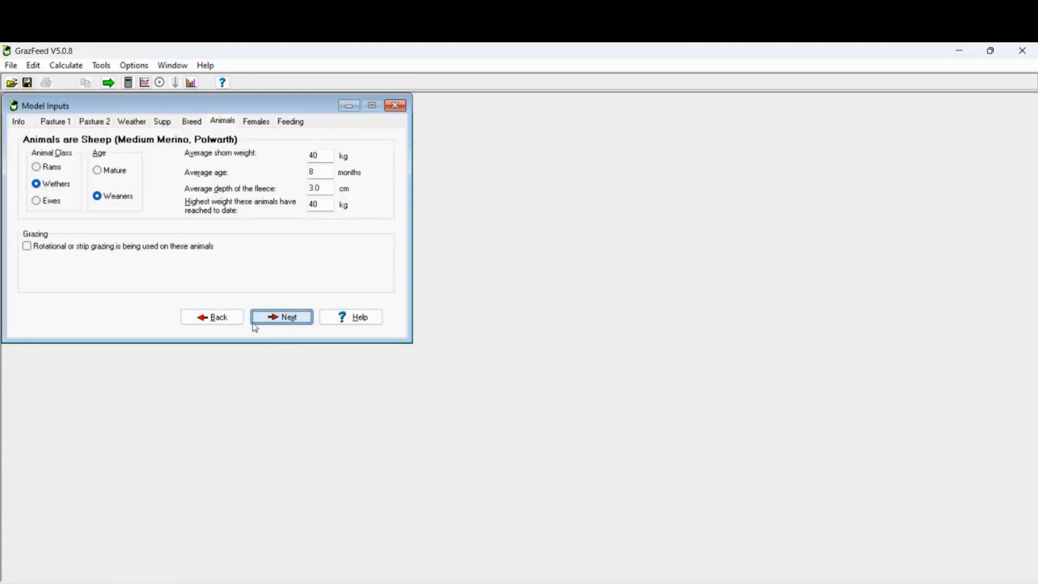
left_click(228, 324)
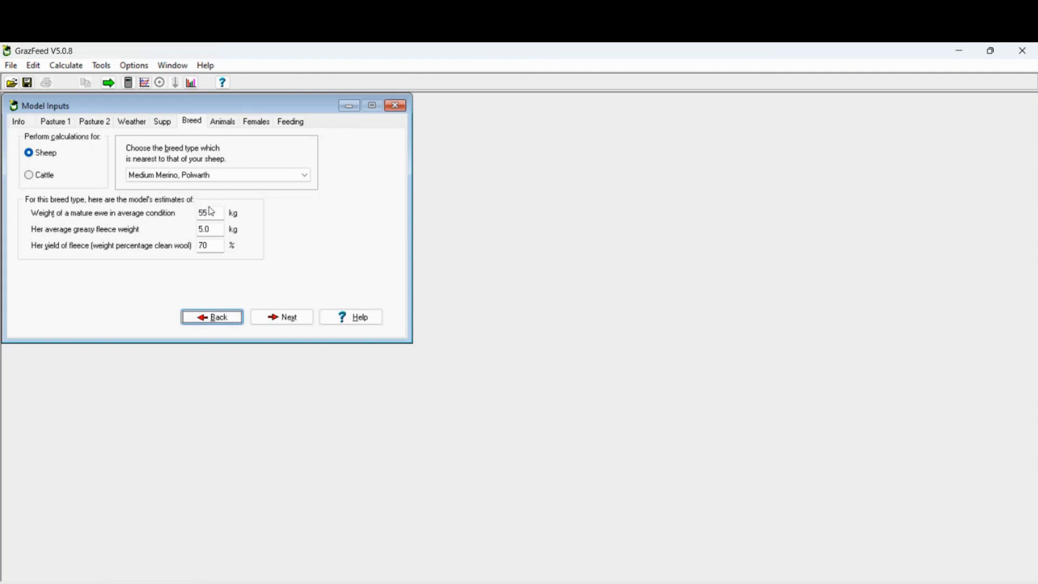
left_click(280, 321)
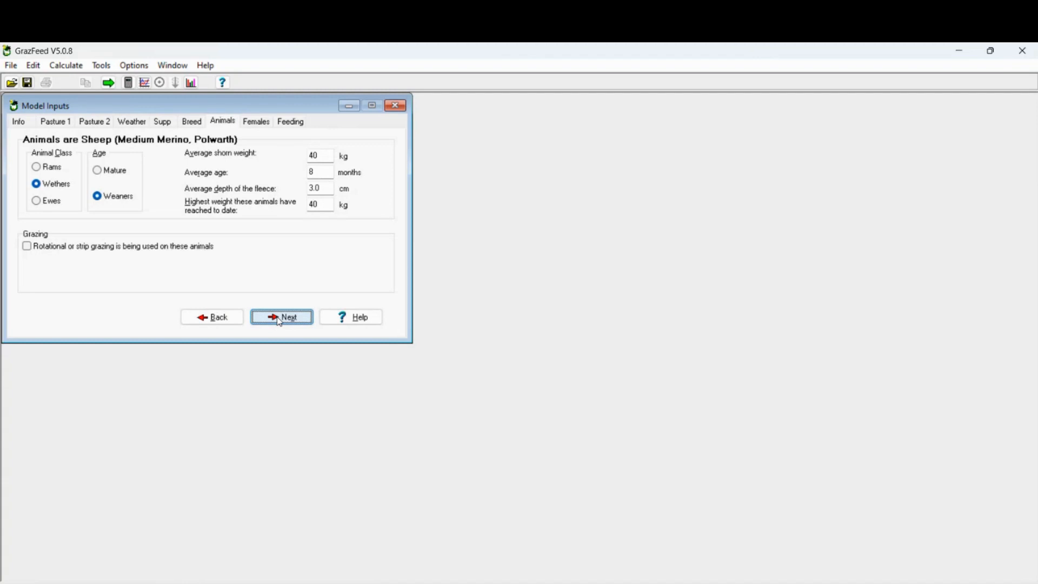
Set the animals to mature ewes pregnant with 1 young, with 30 days since mating started.
left_click(36, 201)
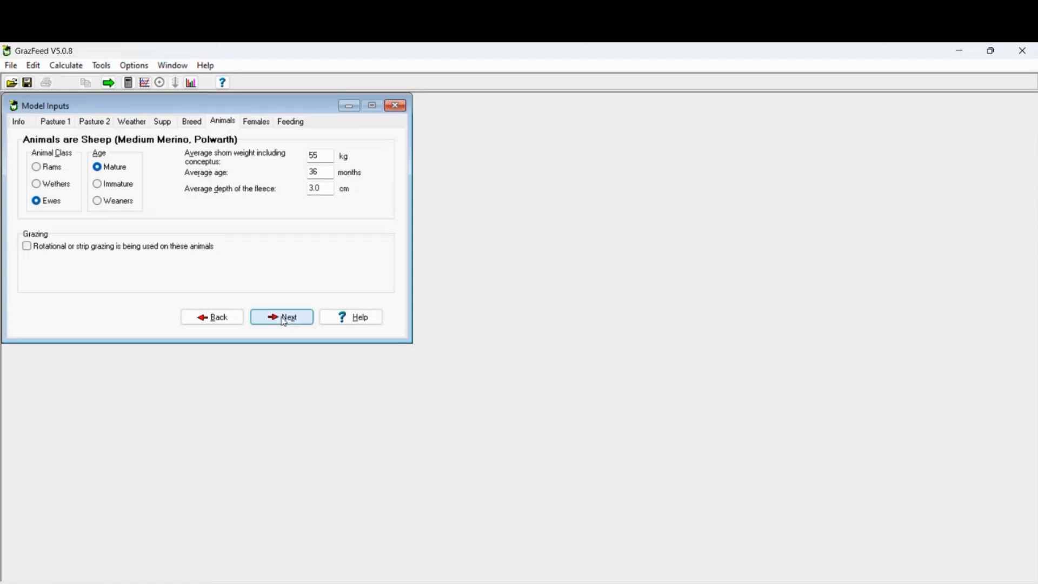
left_click(283, 321)
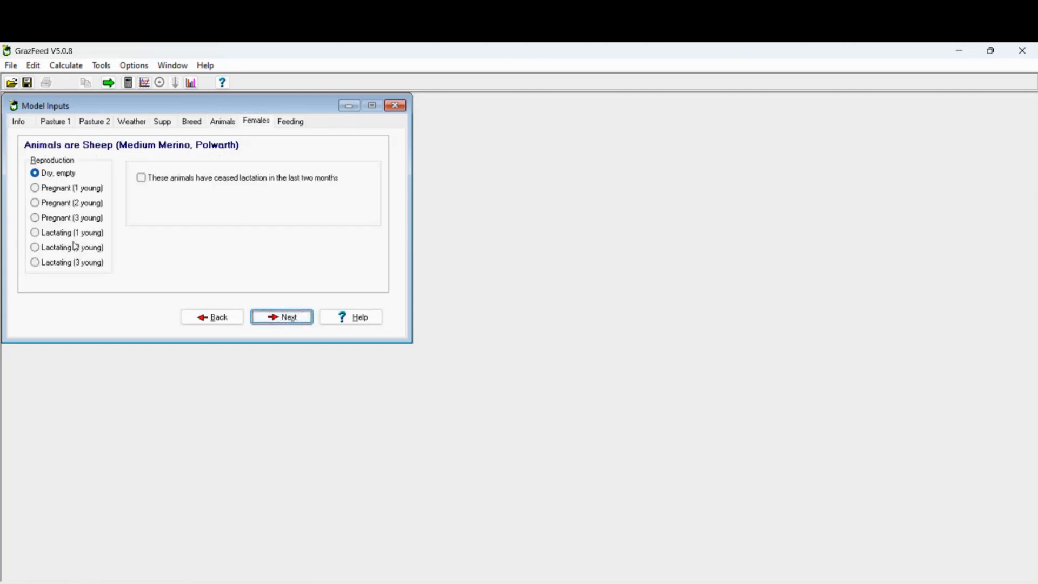
left_click(36, 189)
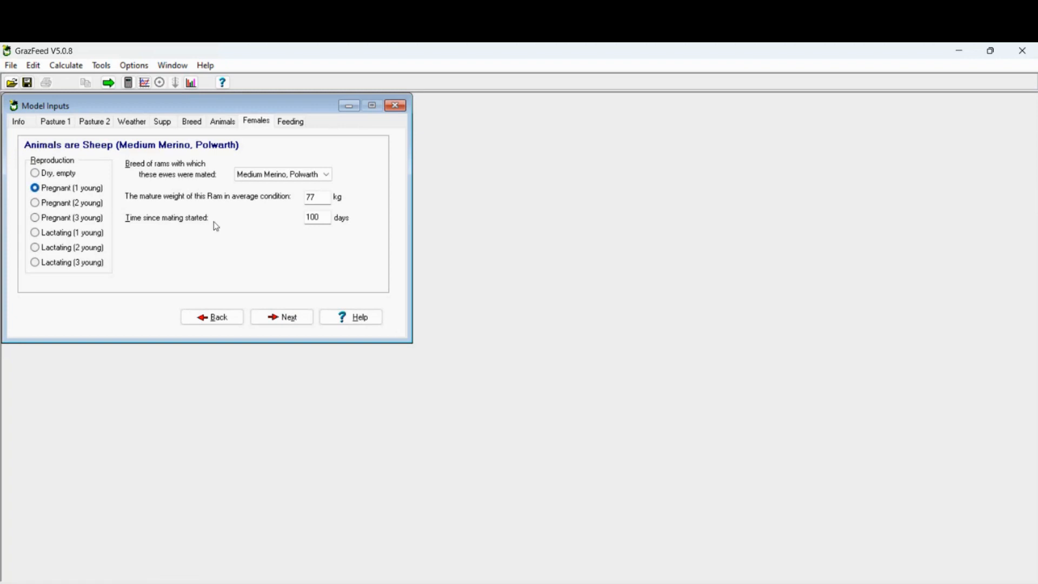
left_click(319, 218)
key("BackSpace")
key("BackSpace")
key("BackSpace")
type("30")
left_click(279, 319)
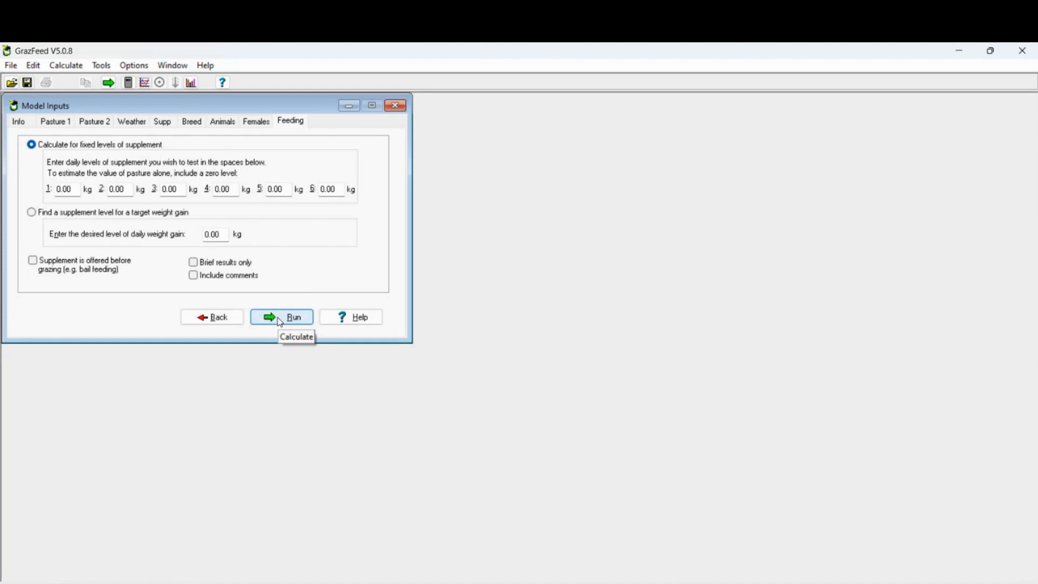
left_click(280, 322)
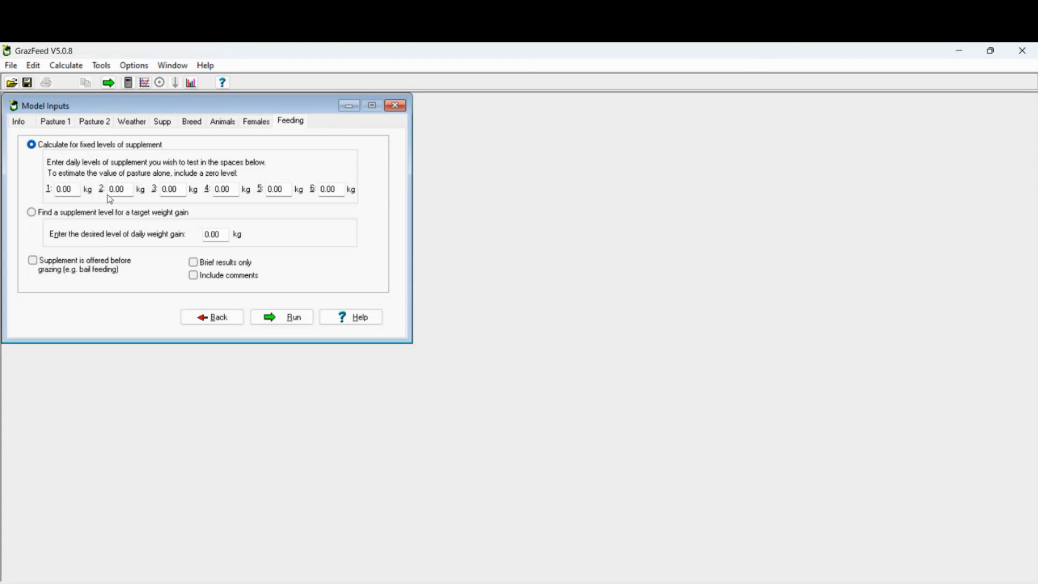
Set fixed daily supplement levels 2 to 6 to 0.3, 0.4, 0.5, 0.6 and 0.7 kg.
left_click(128, 190)
key("BackSpace")
key("BackSpace")
key("BackSpace")
key("BackSpace")
type(".3")
key("Tab")
type(".4")
key("Tab")
key("BackSpace")
type(".5")
key("Tab")
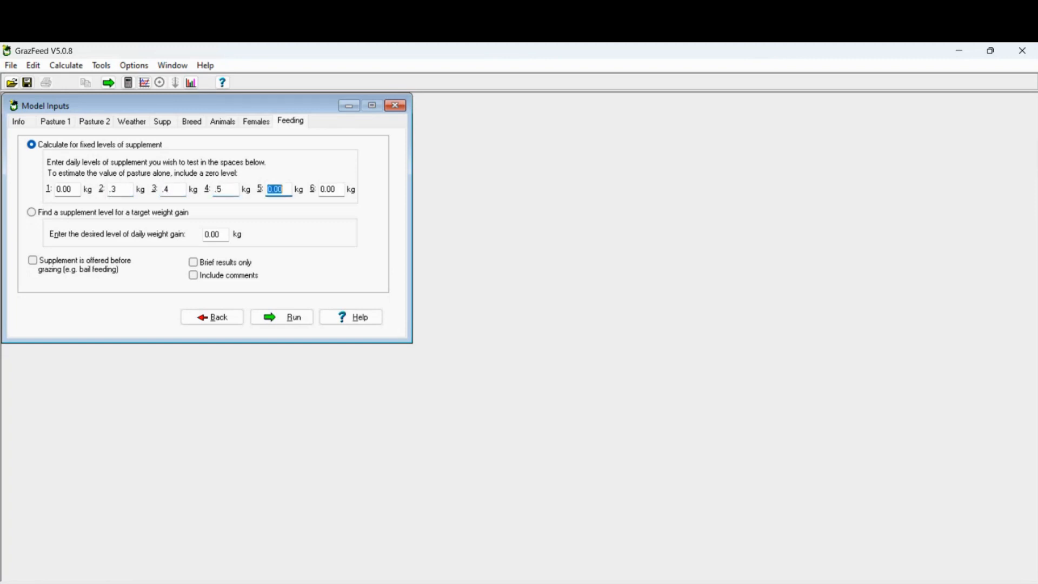
type(".6")
key("Tab")
type(".7")
Run the fixed supplement levels with brief results only, then close the output after reading it.
left_click(194, 263)
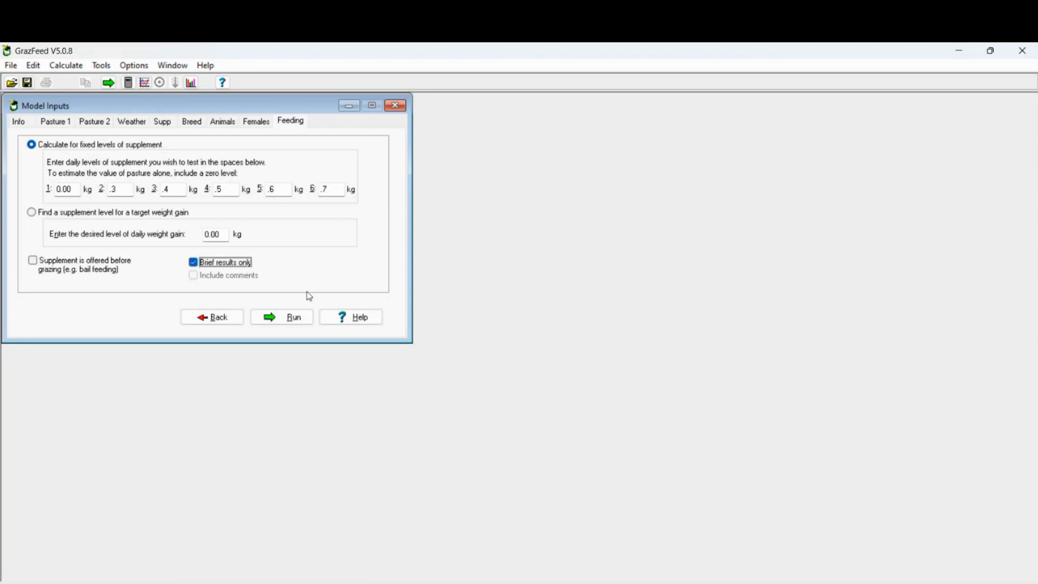
left_click(283, 318)
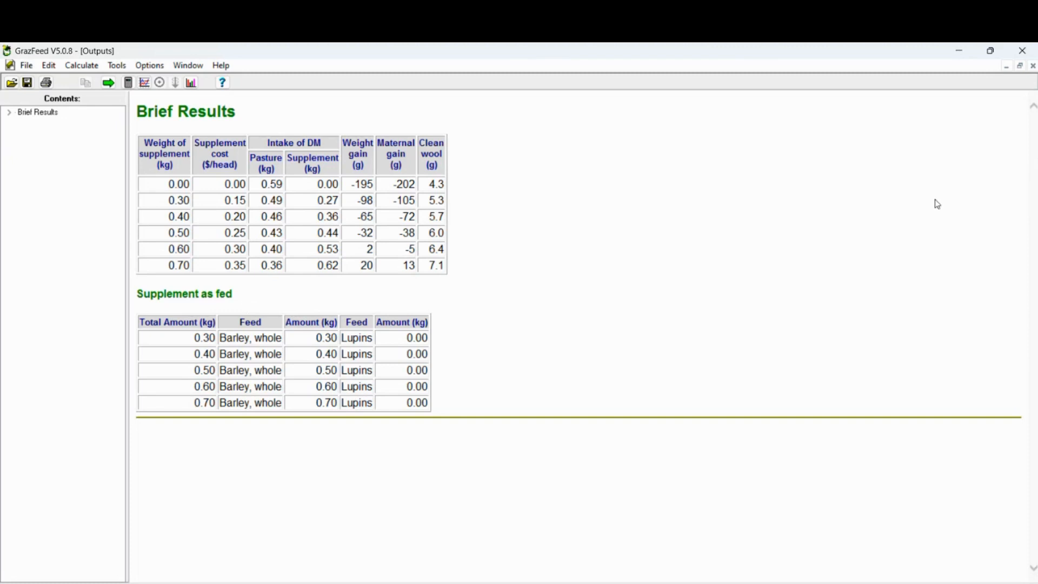
left_click(1033, 65)
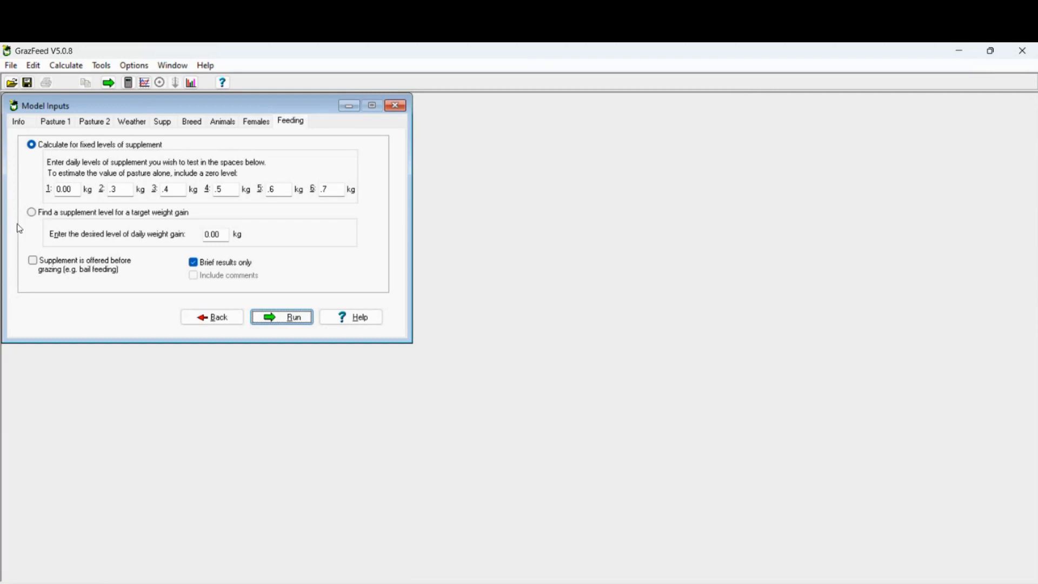
Calculate the supplement level for a target daily weight gain of 0.00 kg and close the results after reading them.
left_click(33, 214)
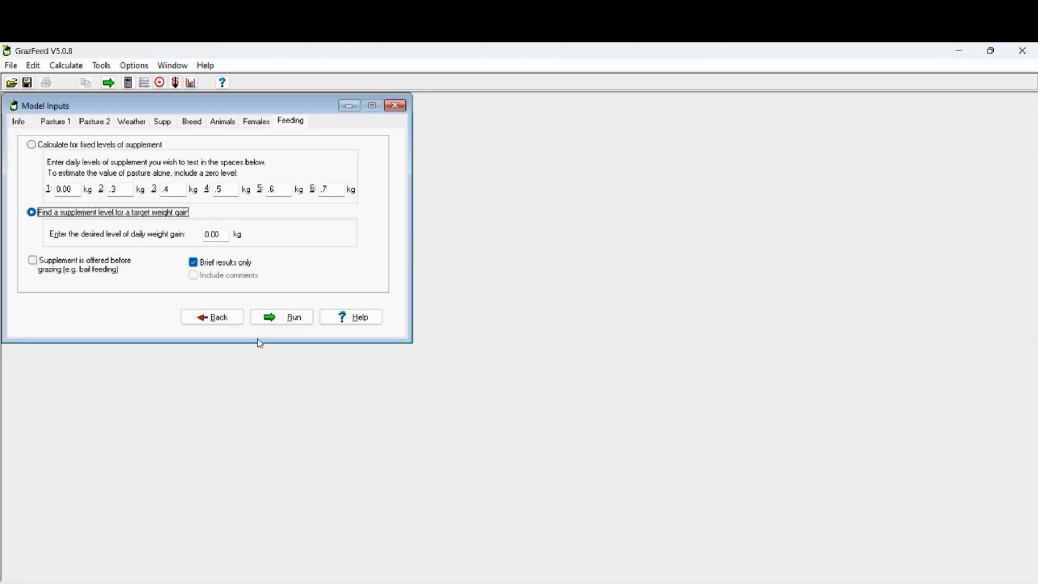
left_click(289, 318)
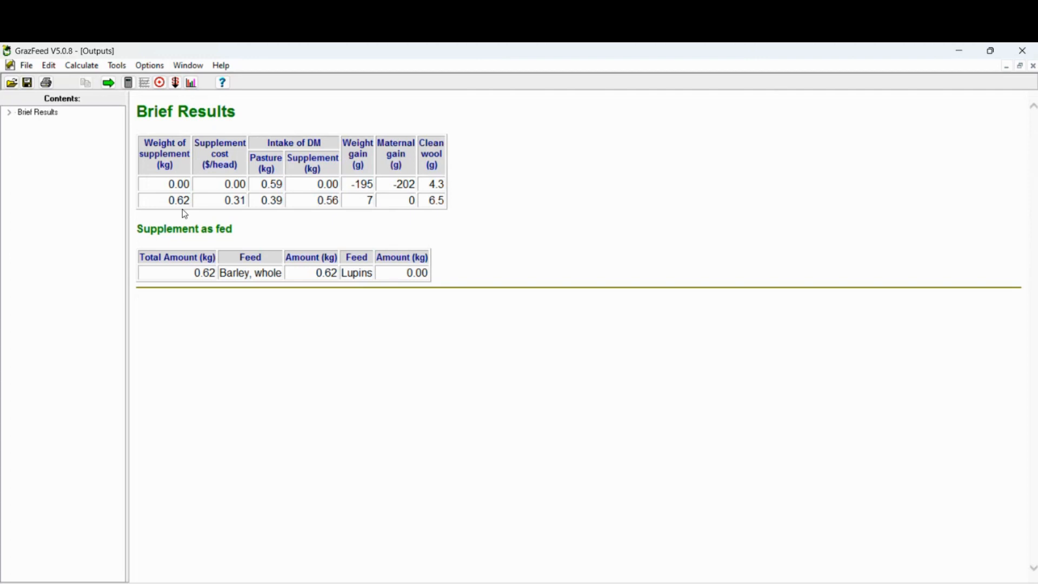
left_click(1032, 66)
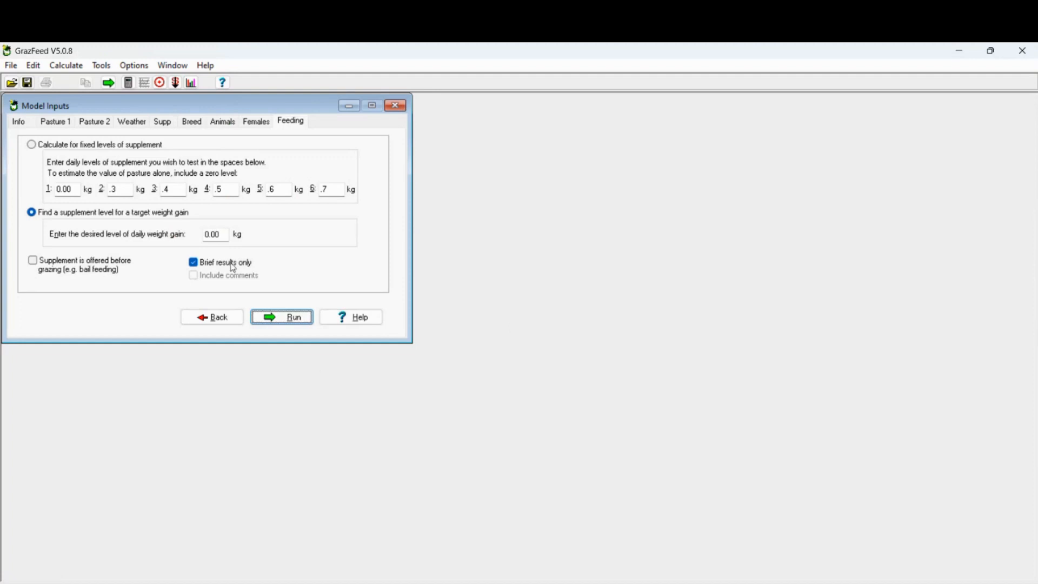
Set the desired daily weight gain to -0.02 kg, run the calculation and close the results after reading them.
left_click(220, 236)
key("BackSpace")
key("BackSpace")
key("BackSpace")
key("BackSpace")
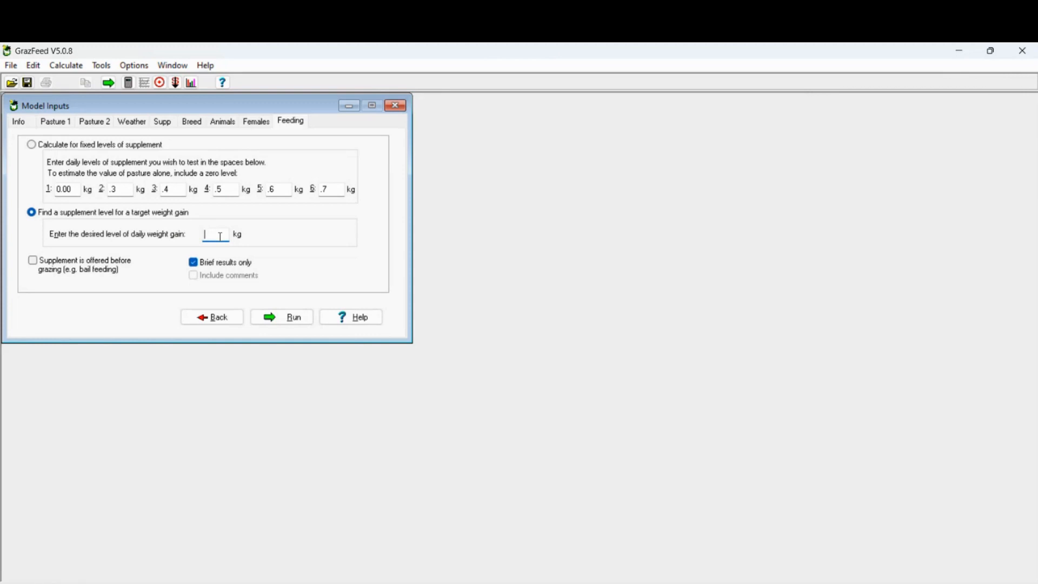
type("1")
type("-0")
type(".02")
left_click(290, 319)
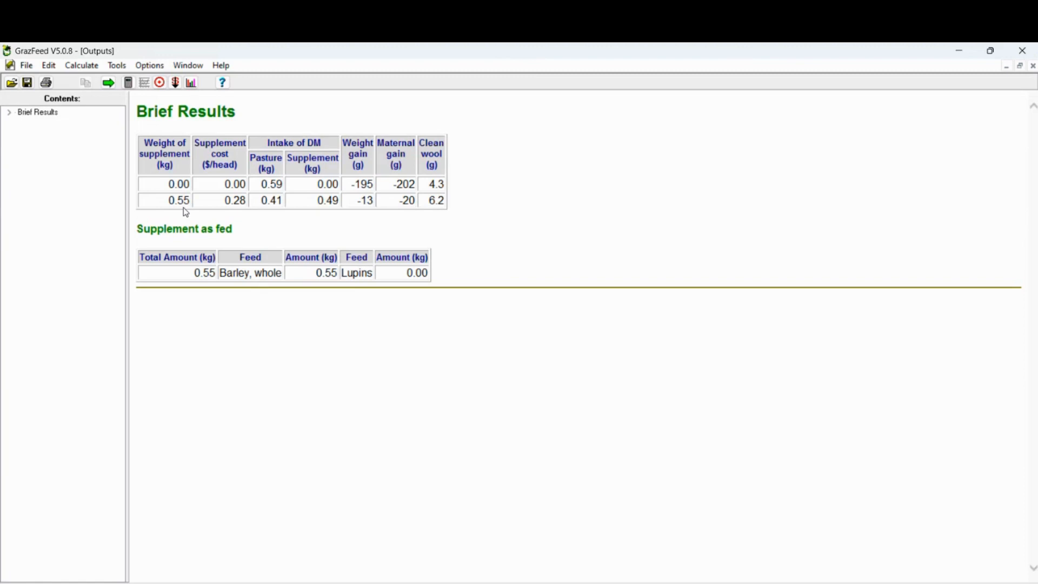
left_click(1034, 66)
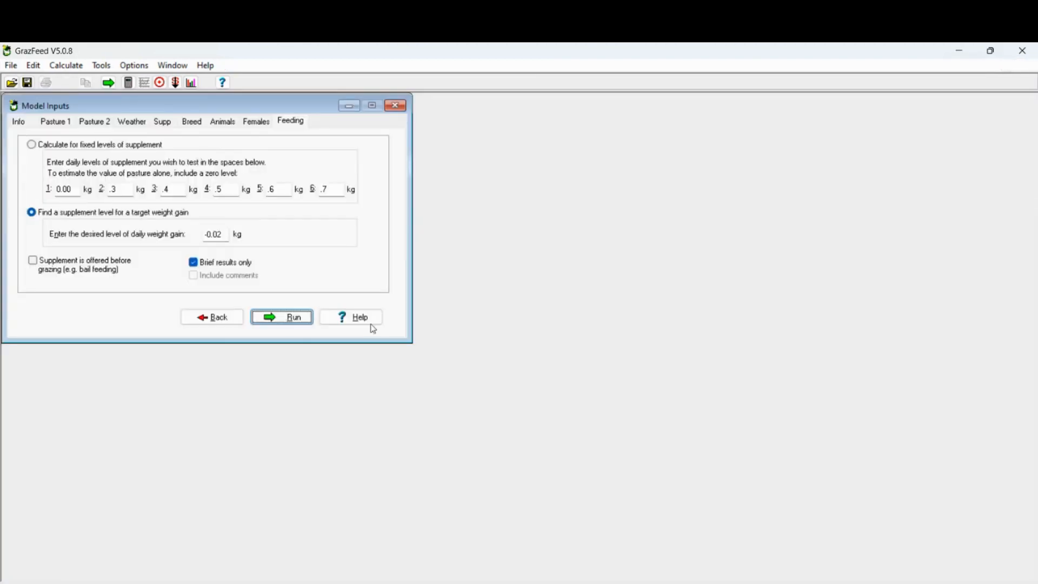
Run the full report with comments instead of brief results, and review its inputs, tables and comments before closing it.
left_click(193, 263)
left_click(194, 278)
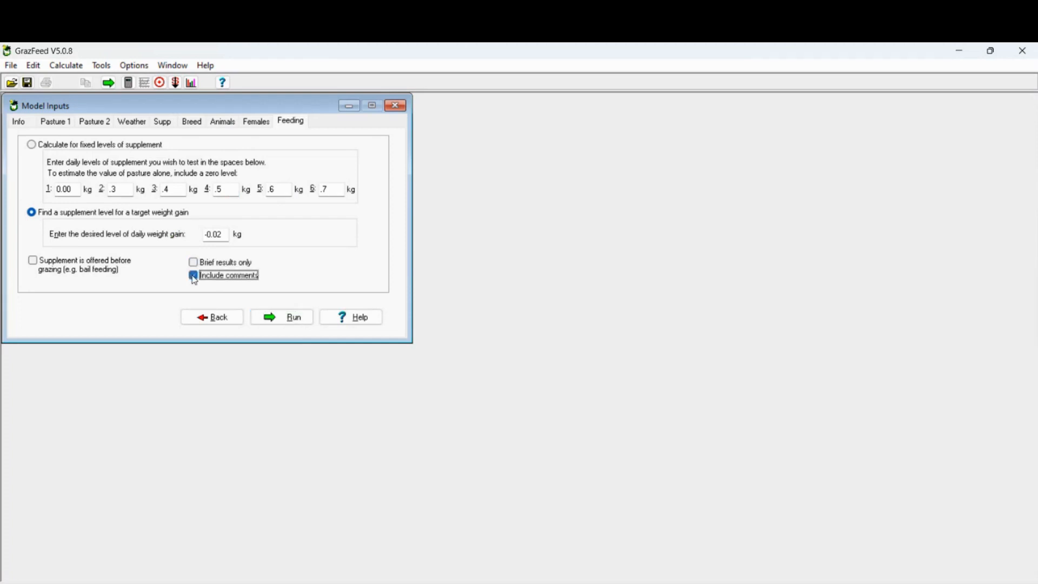
left_click(282, 318)
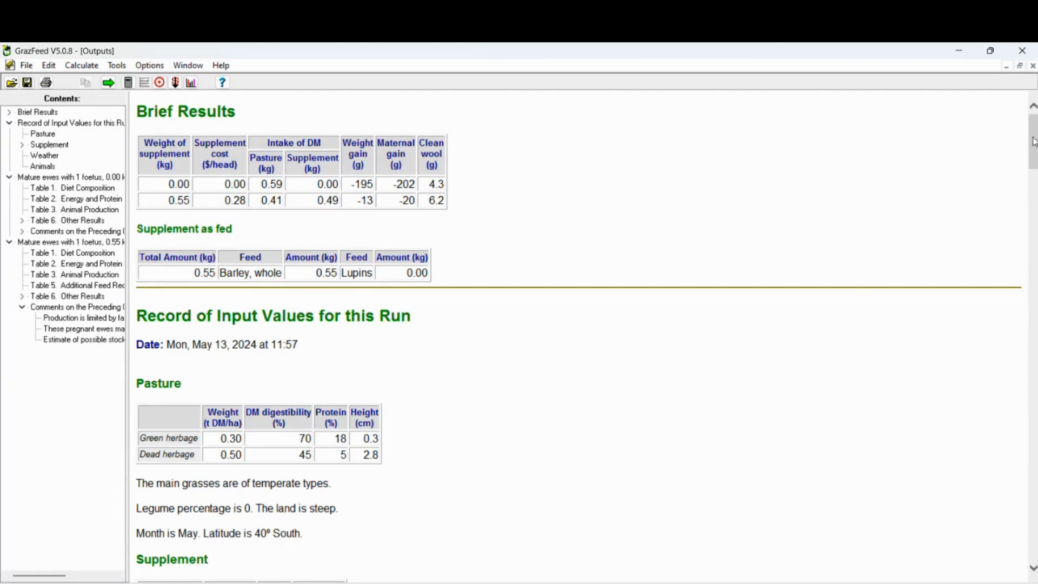
left_click_drag(1033, 141, 1033, 176)
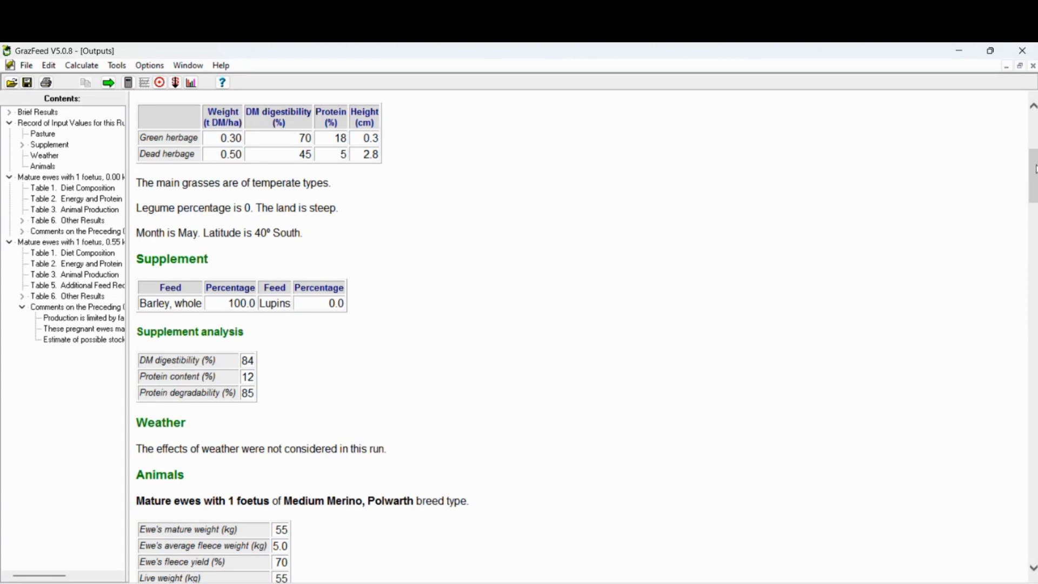
left_click_drag(1033, 173, 1033, 234)
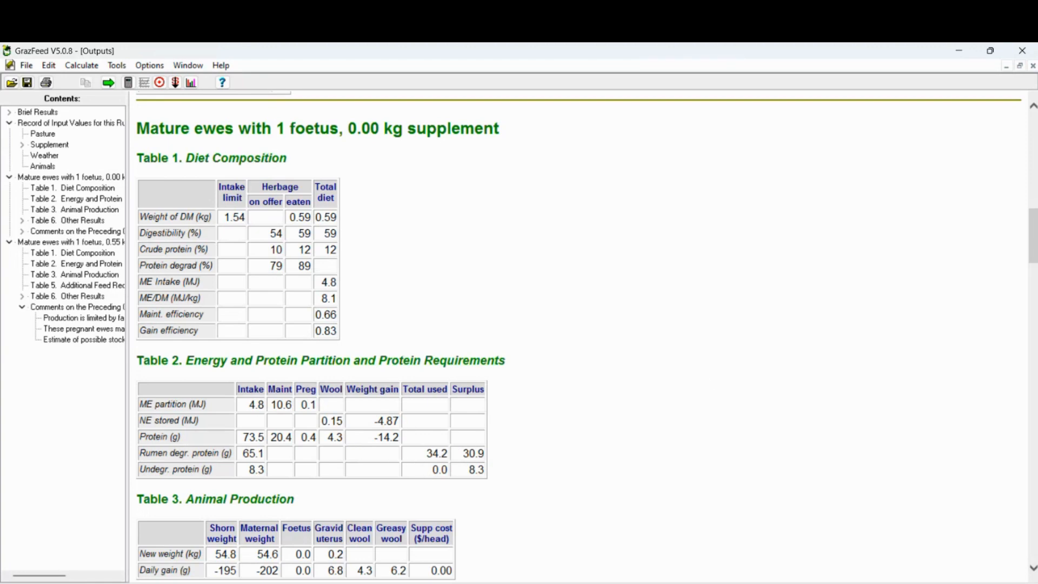
left_click_drag(1034, 227, 1034, 339)
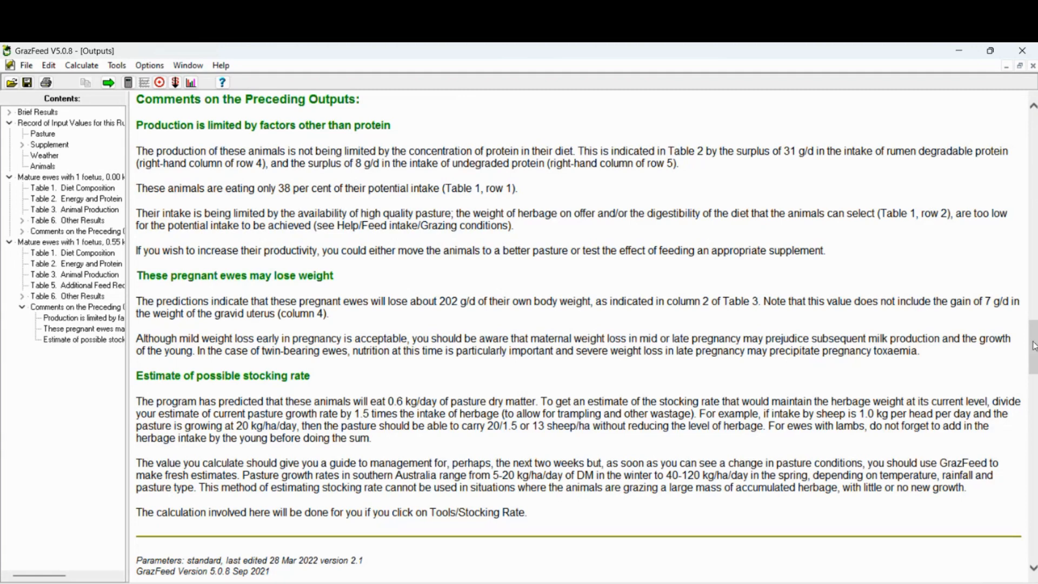
left_click_drag(1031, 357, 1036, 125)
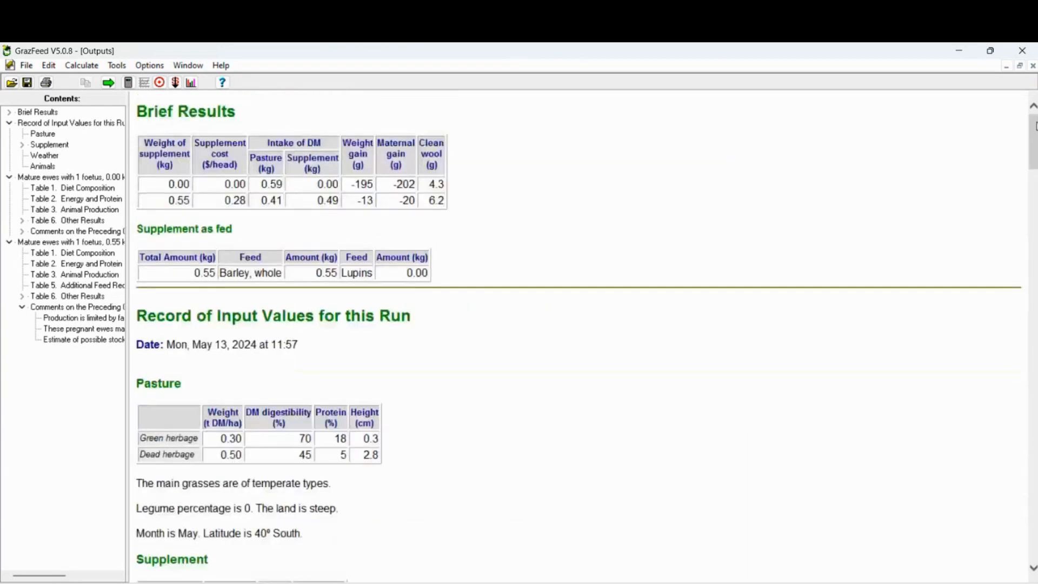
left_click(1033, 66)
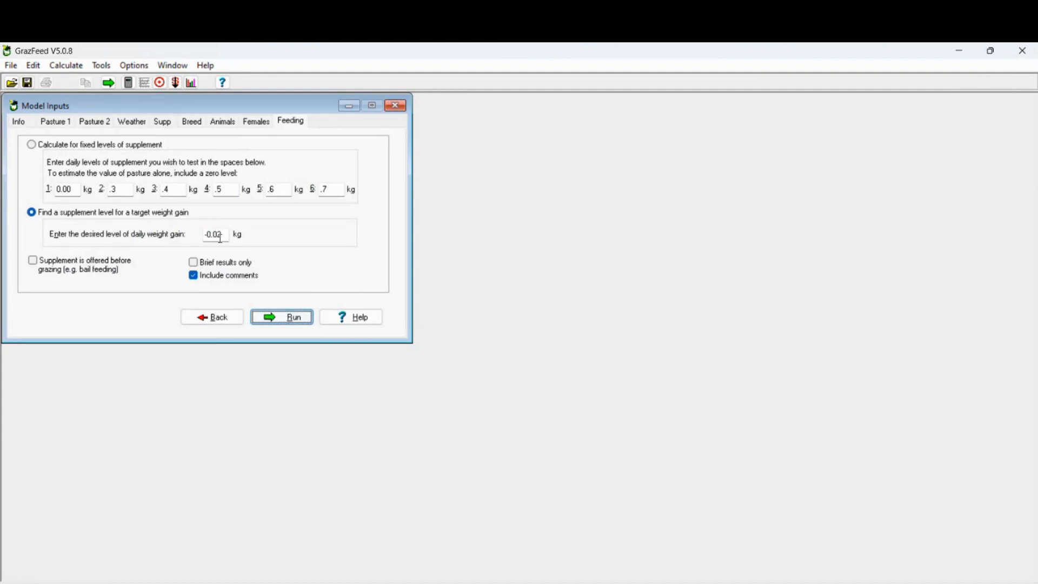
Switch back to calculating for fixed levels of supplement and run the model with comments included.
left_click(31, 144)
left_click(278, 318)
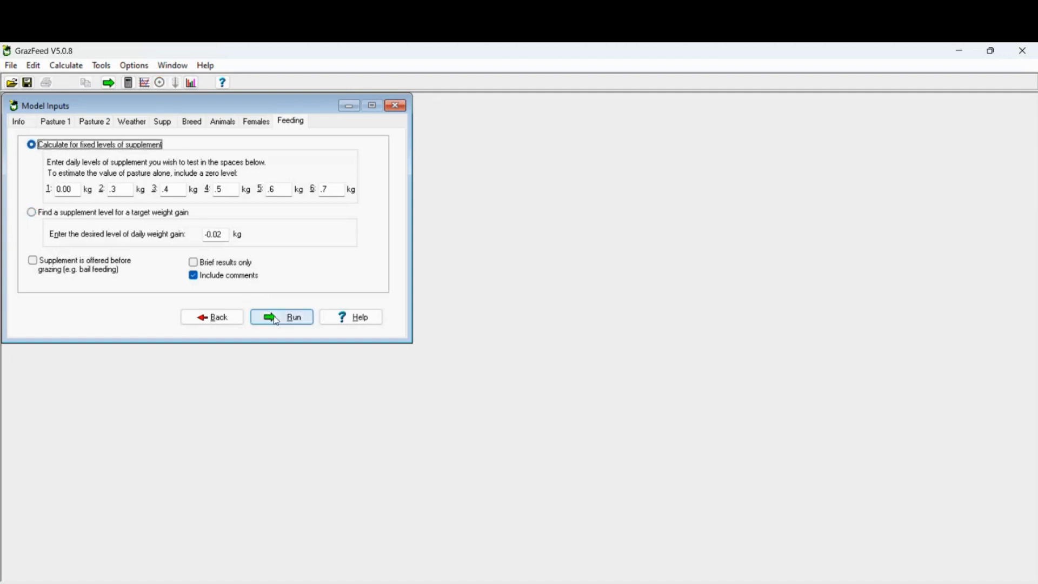